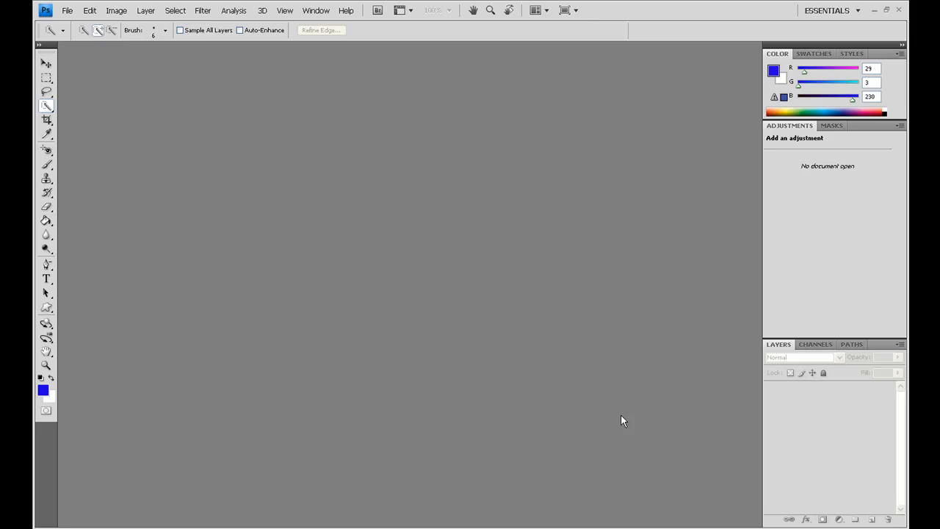
Create a new document named "Cartoon Eyes" using the Default Photoshop Size preset.
click(69, 13)
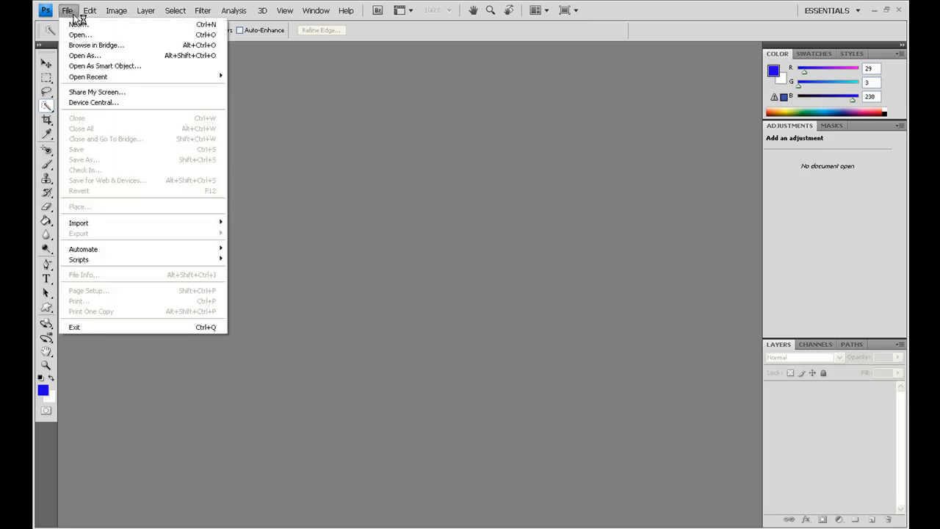
click(74, 26)
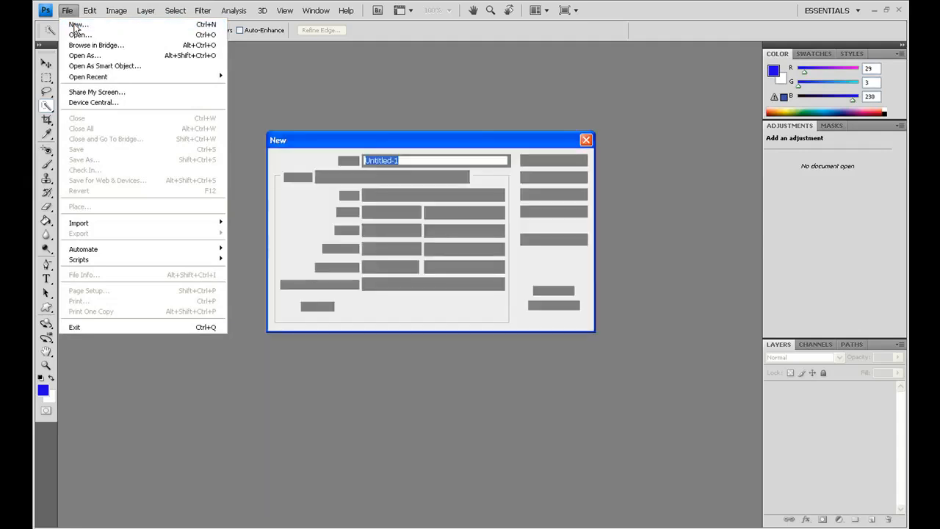
text(Cartoon Eyes)
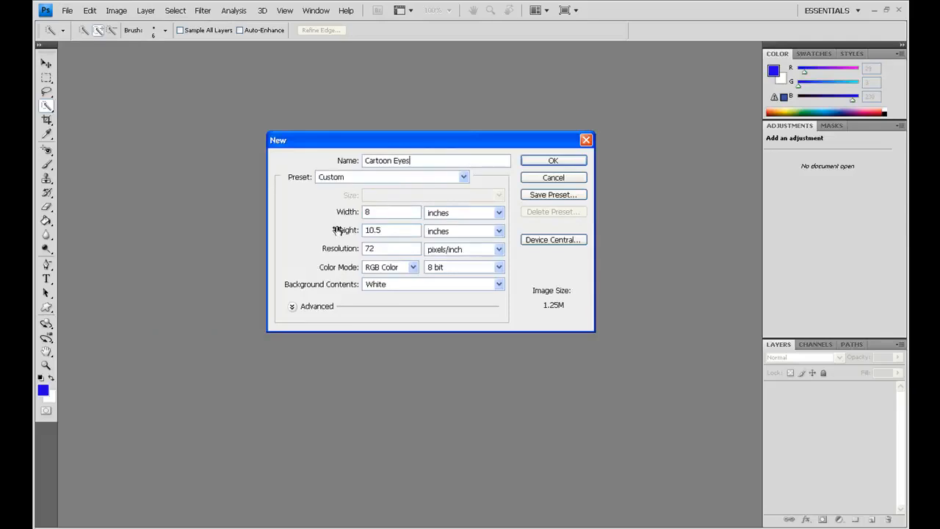
click(462, 180)
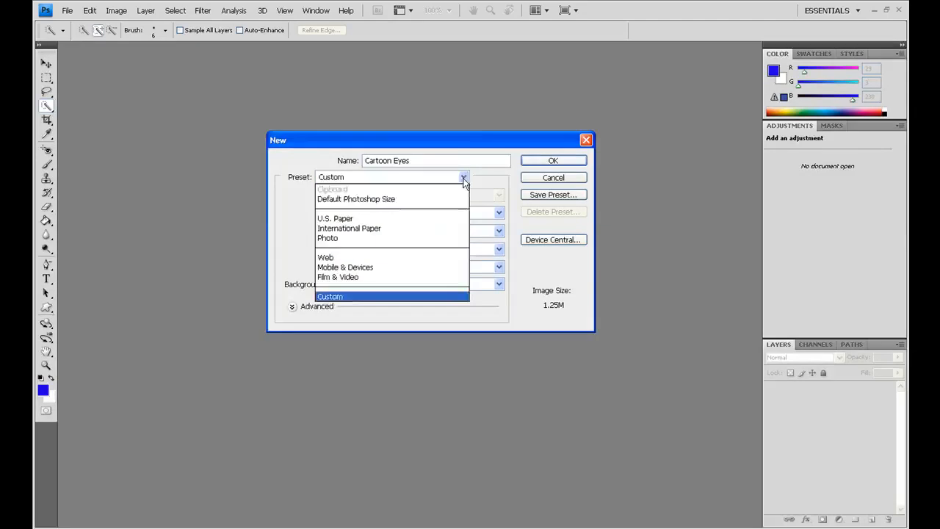
click(425, 200)
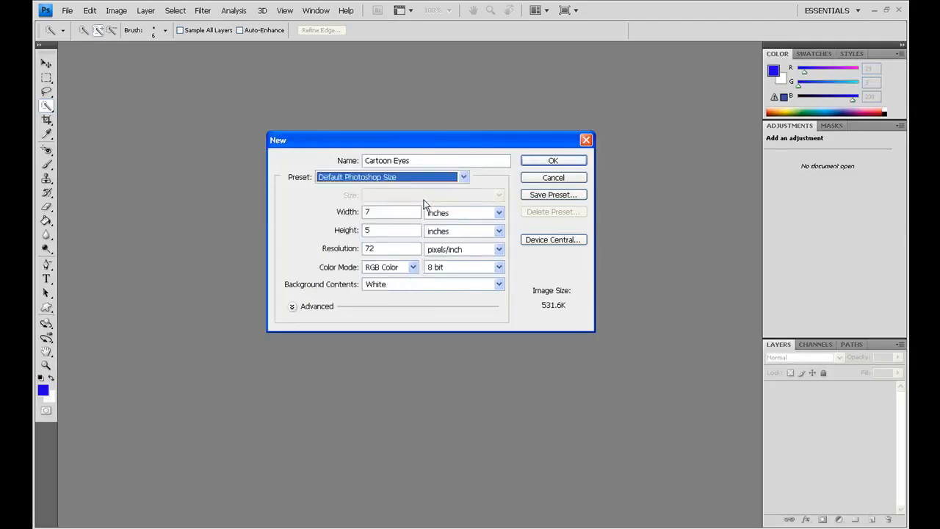
click(532, 163)
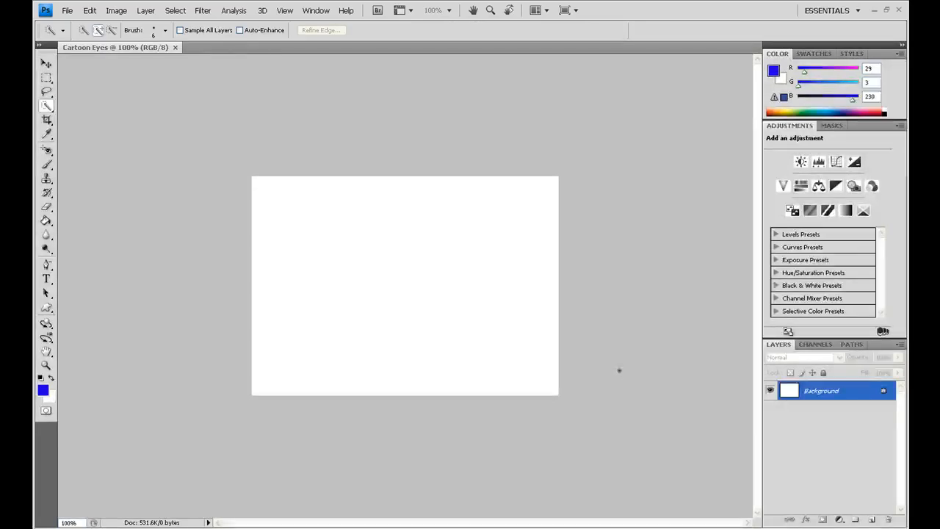
Add a new layer named "Eyeball" above the background.
click(152, 13)
mouse_move(153, 26)
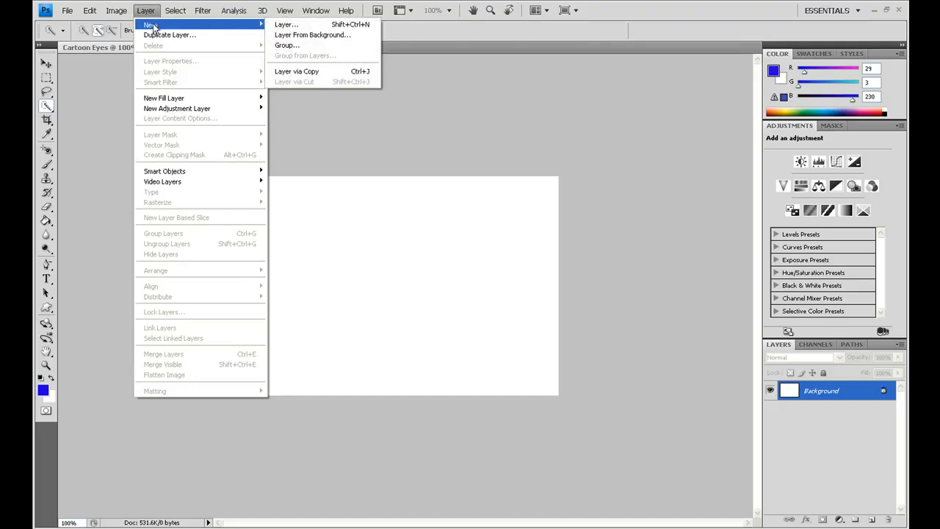
click(284, 25)
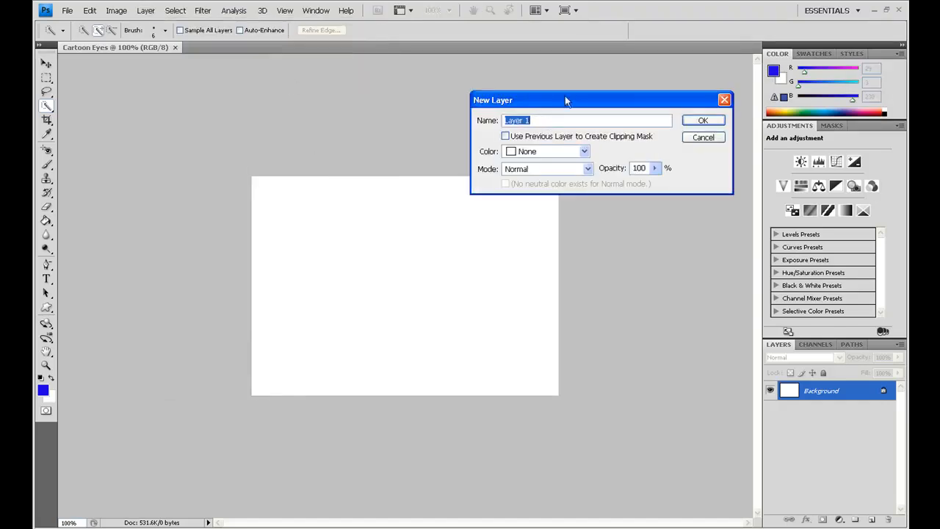
text(Eyeball)
click(716, 122)
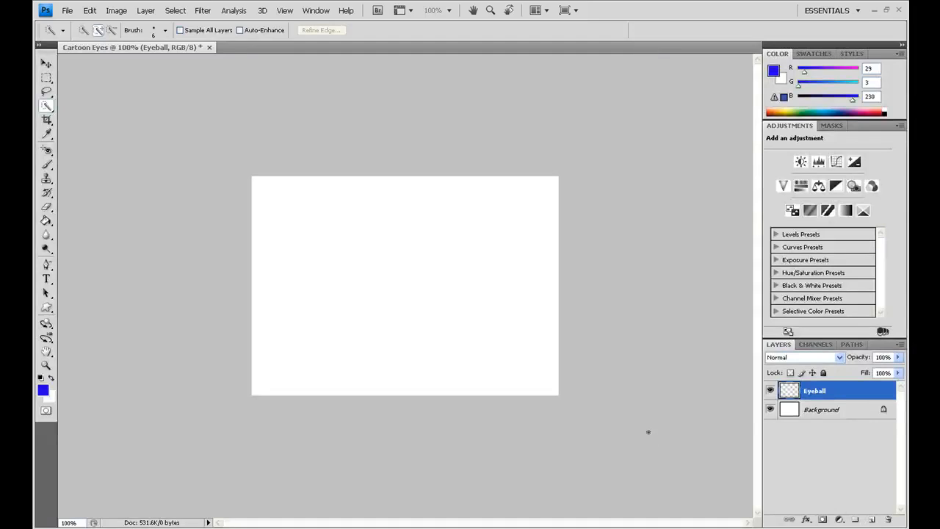
Fill the Background layer with the blue foreground color using the Paint Bucket.
click(832, 412)
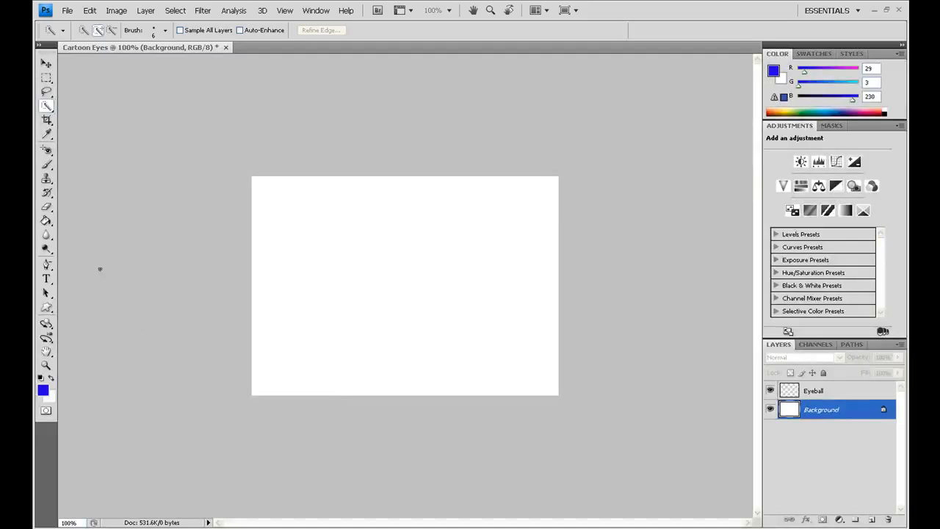
click(46, 220)
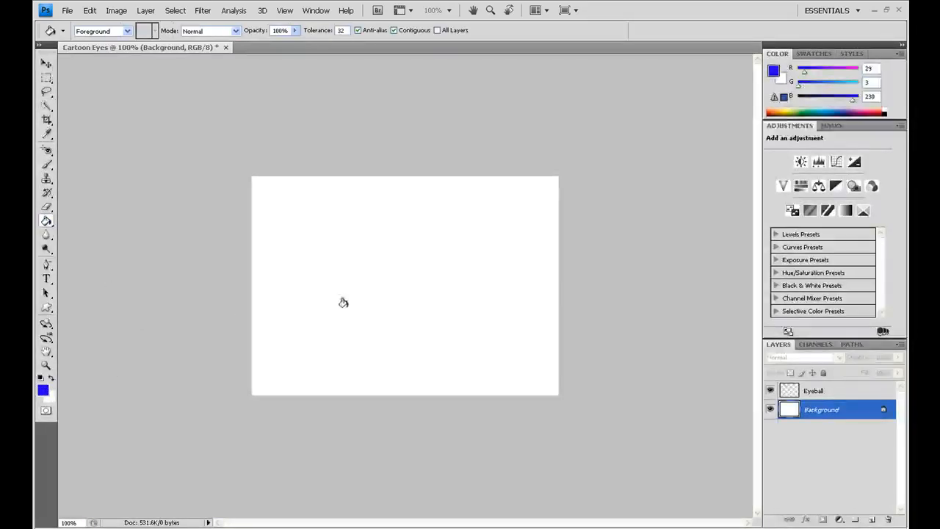
click(367, 308)
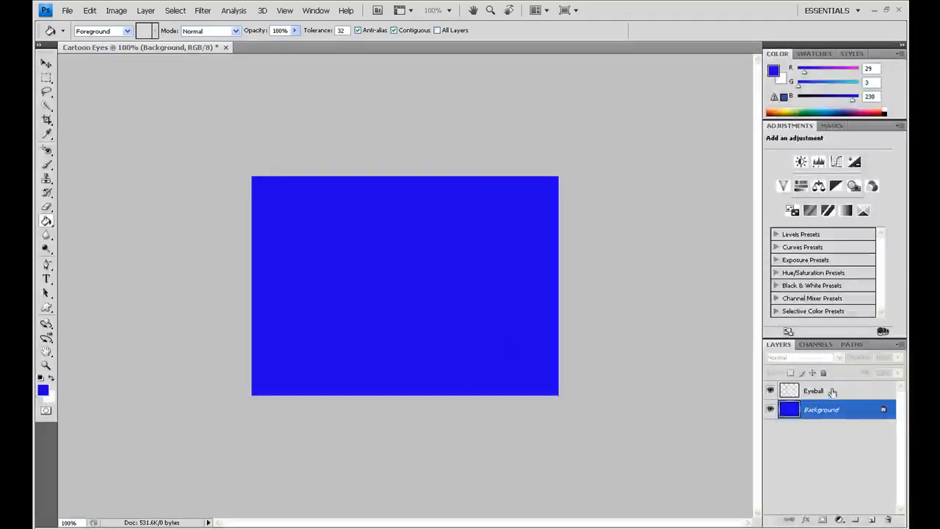
Draw a large circular selection on the Eyeball layer with the Elliptical Marquee tool.
click(832, 391)
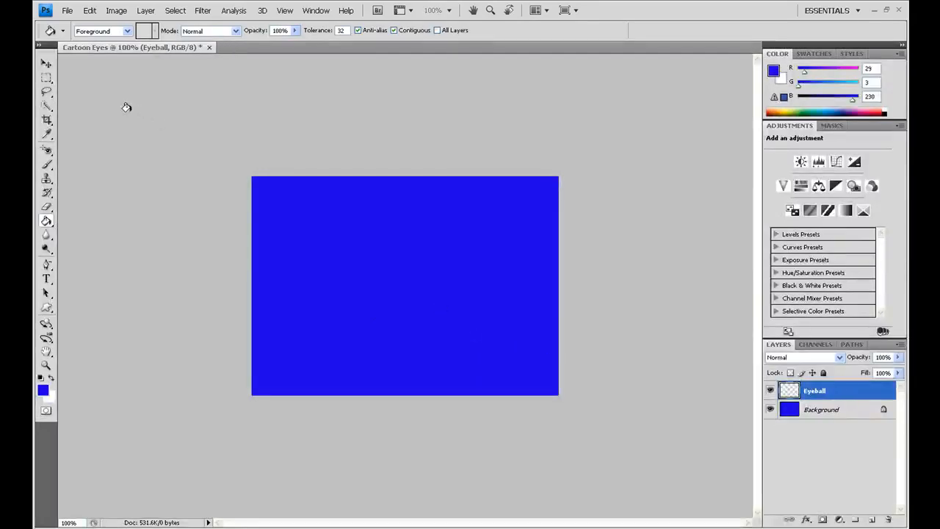
click(46, 78)
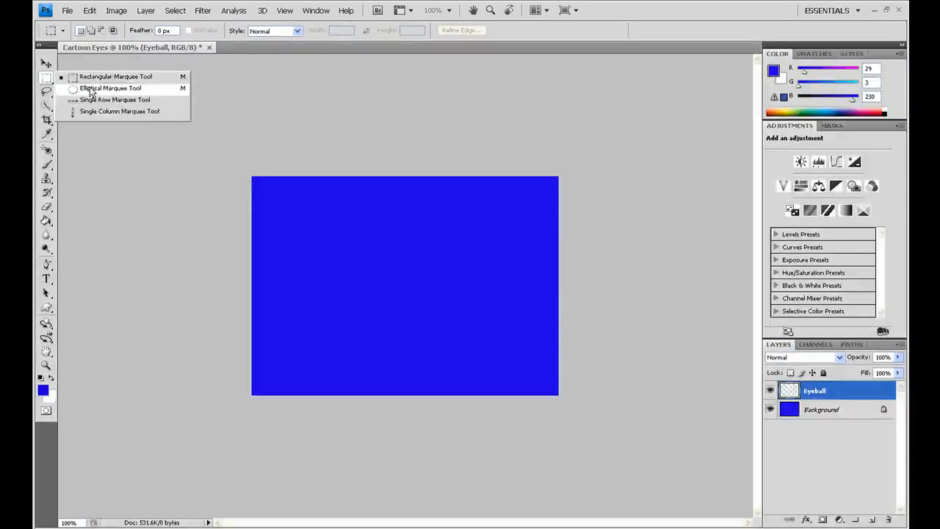
click(92, 89)
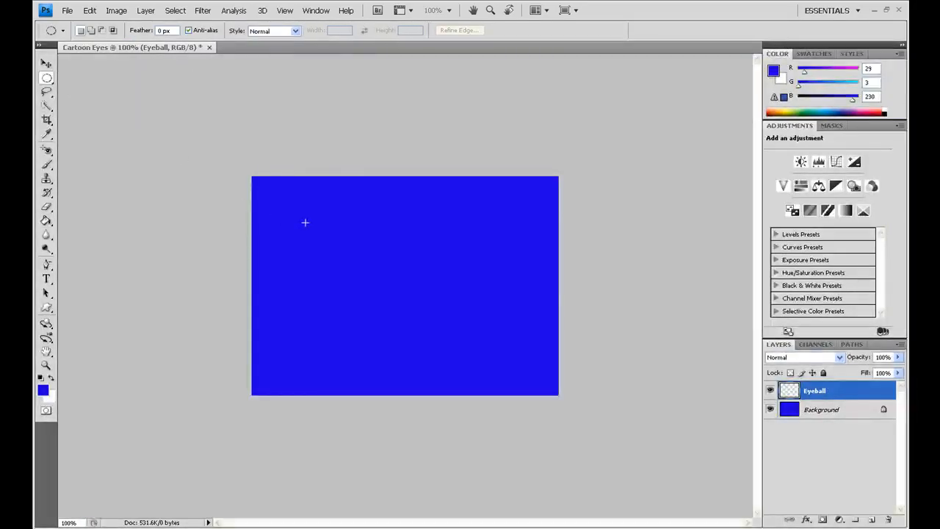
drag(369, 271, 548, 374)
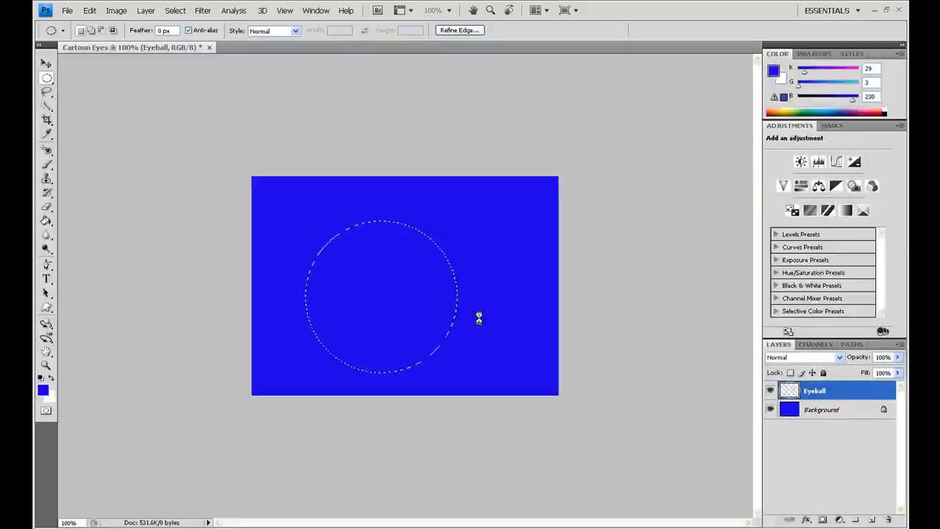
Nudge the circular selection up and to the right until it sits near the center of the canvas.
key(Up)
key(Up)
key(Up)
key(Up)
key(Up)
key(Up)
key(Up)
key(Up)
key(Up)
key(Up)
key(Up)
key(Up)
key(Up)
key(Up)
key(Up)
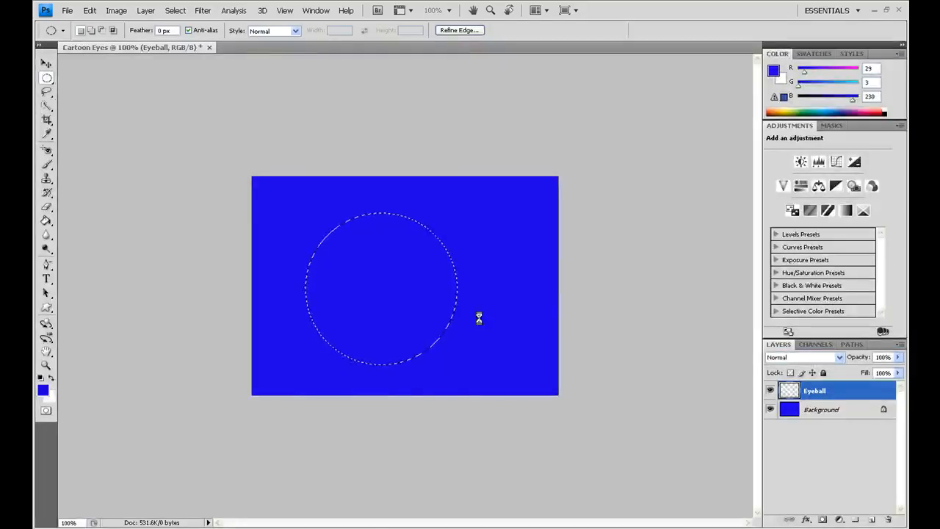
key(Up)
key(Up)
key(Up)
key(Up)
key(Up)
key(Right)
key(Right)
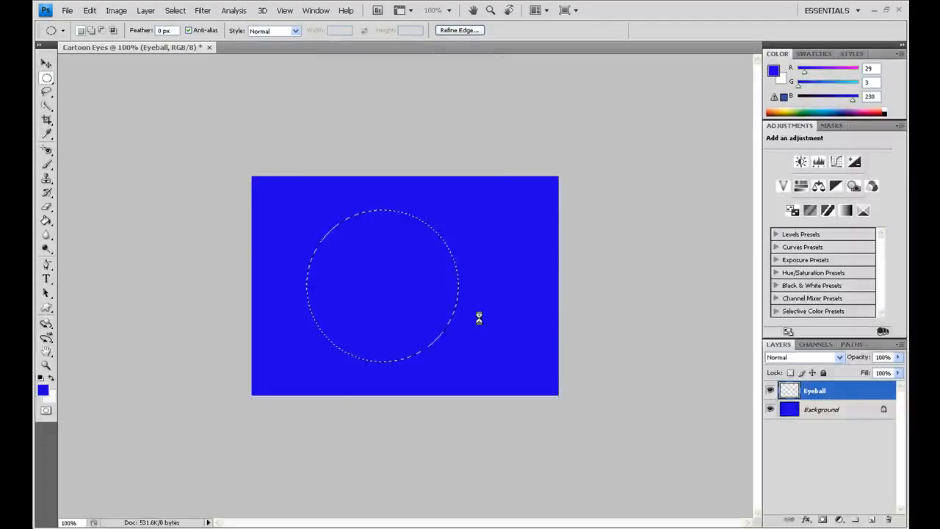
key(Right)
key(Right)
key(Right)
key(Right)
key(Right)
key(Right)
key(Right)
key(Right)
key(Right)
key(Right)
key(Right)
key(Right)
key(Right)
key(Right)
key(Right)
key(Right)
key(Right)
key(Right)
key(Right)
key(Right)
key(Right)
key(Right)
key(Right)
key(Right)
key(Right)
key(Right)
key(Right)
key(Right)
key(Right)
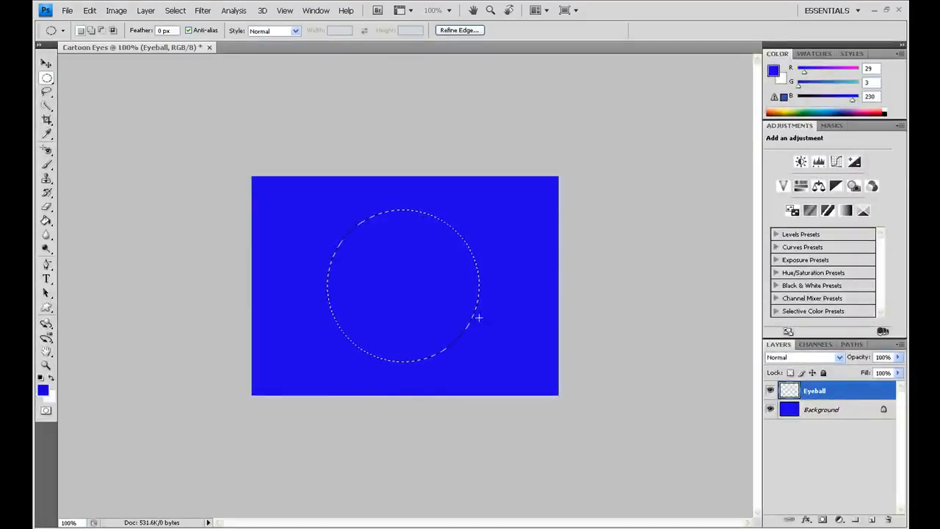
key(Up)
key(Up)
key(Up)
key(Up)
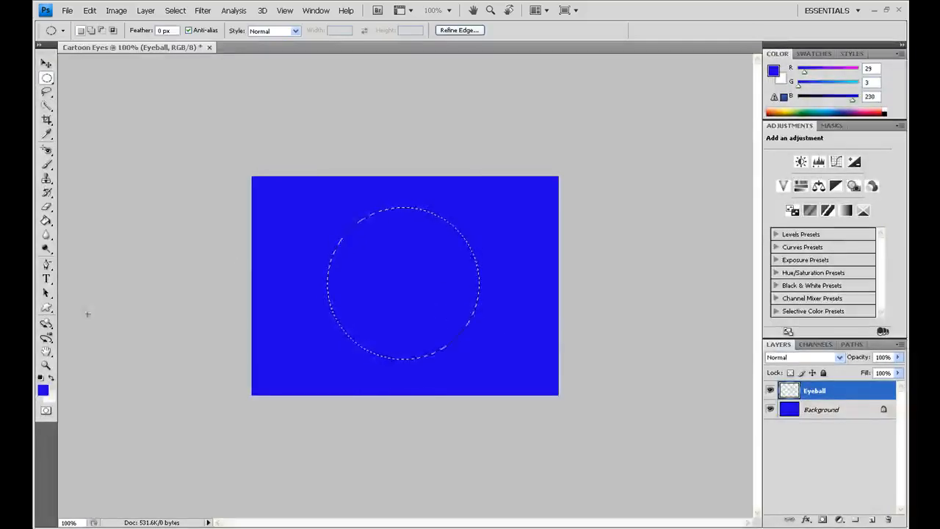
Fill the circular selection on the Eyeball layer with white (ffffff) using the Paint Bucket, and deselect it.
click(42, 389)
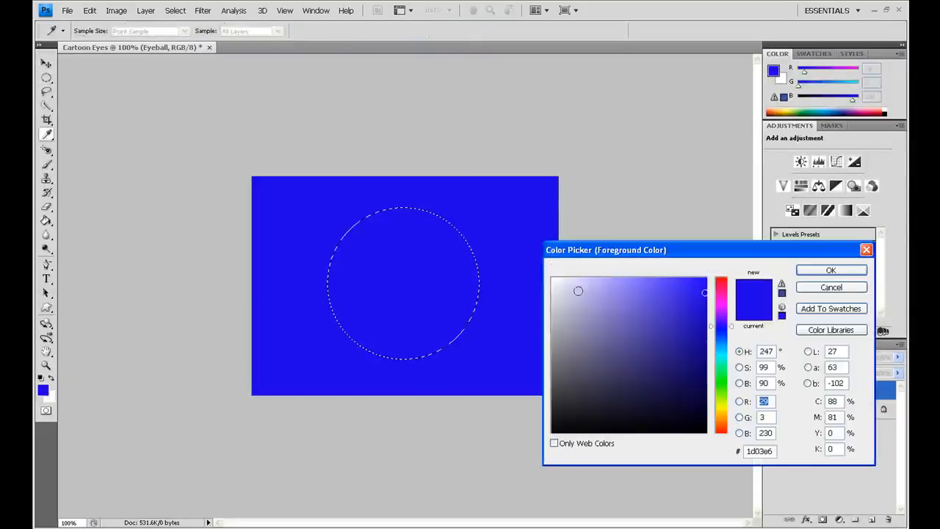
mouse_move(597, 282)
mouse_down()
mouse_move(579, 293)
mouse_move(552, 277)
mouse_up()
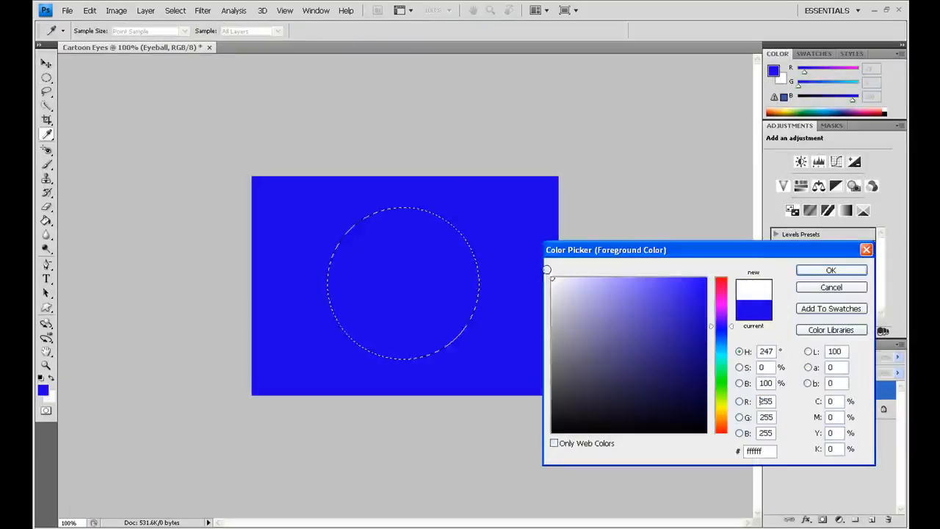
click(812, 270)
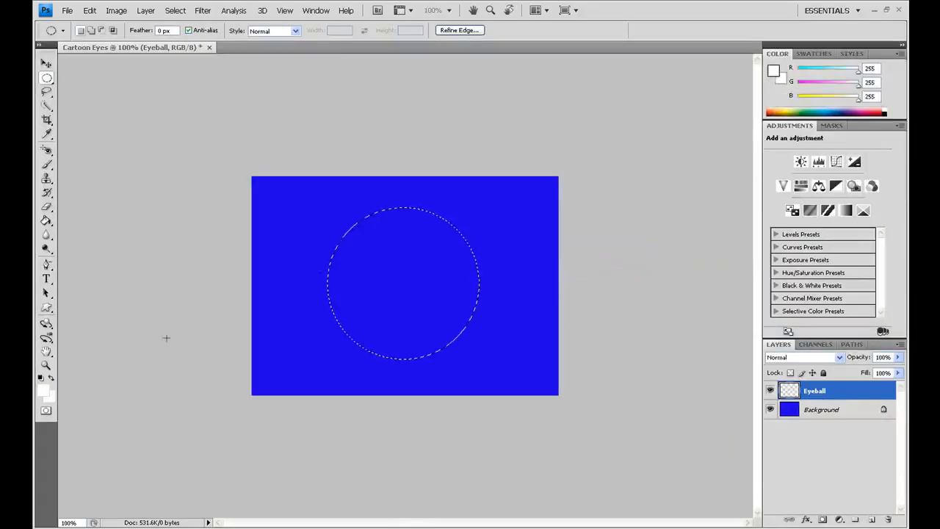
click(43, 226)
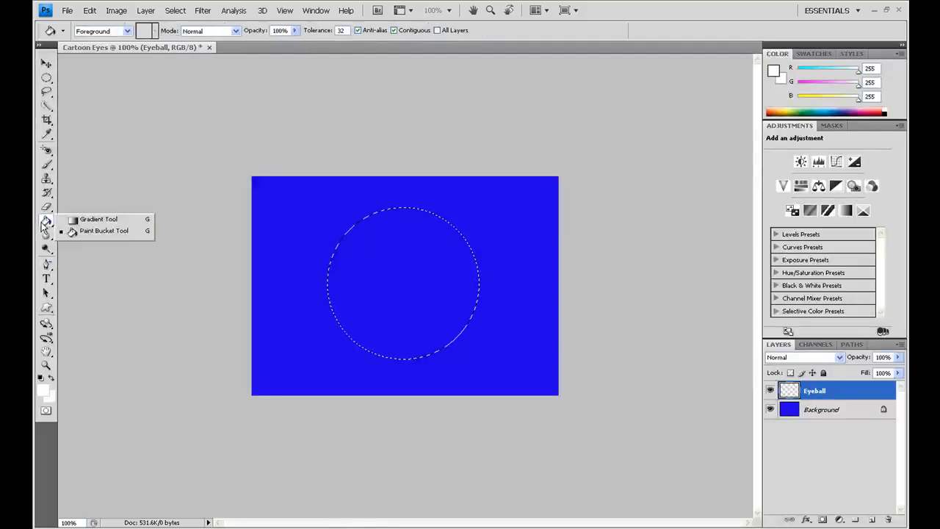
click(74, 230)
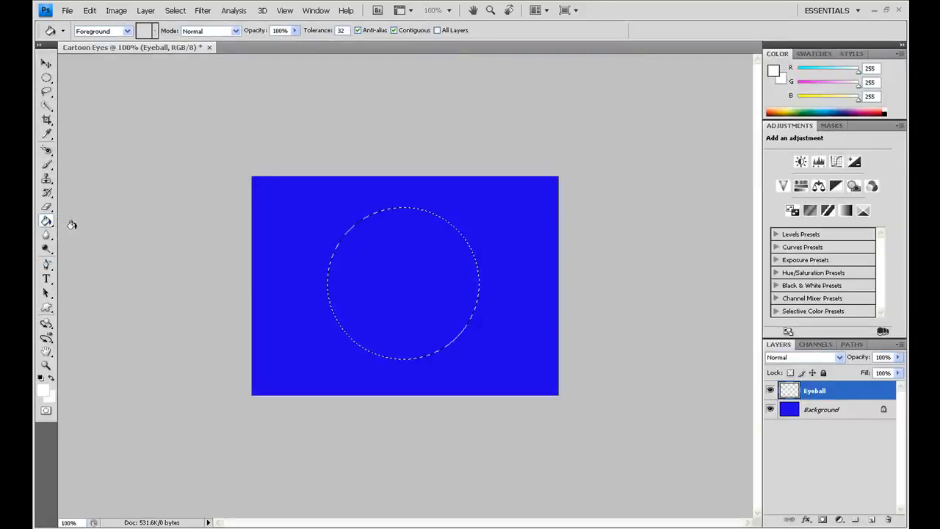
click(393, 272)
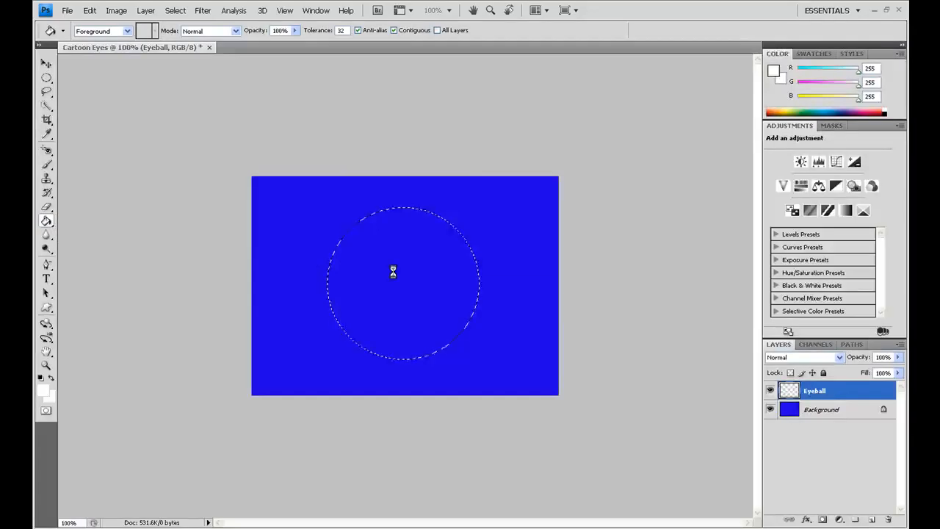
click(175, 11)
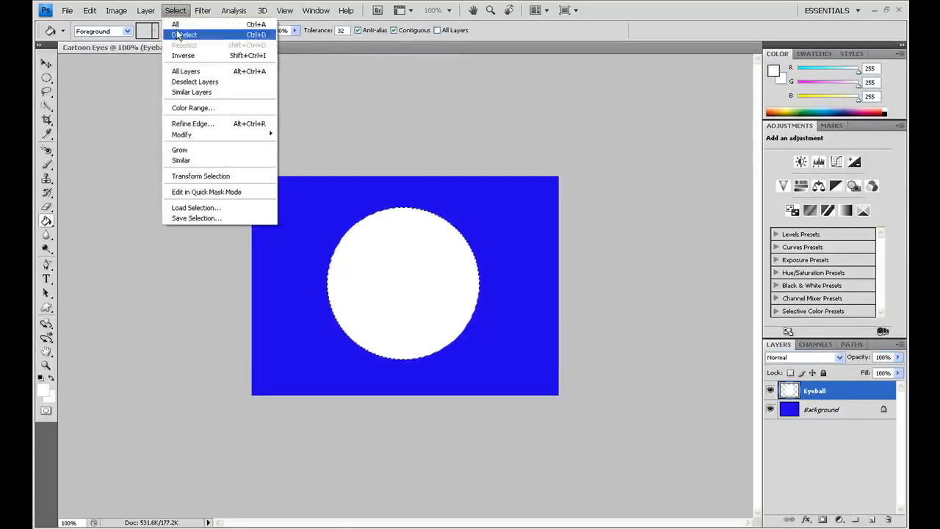
click(179, 35)
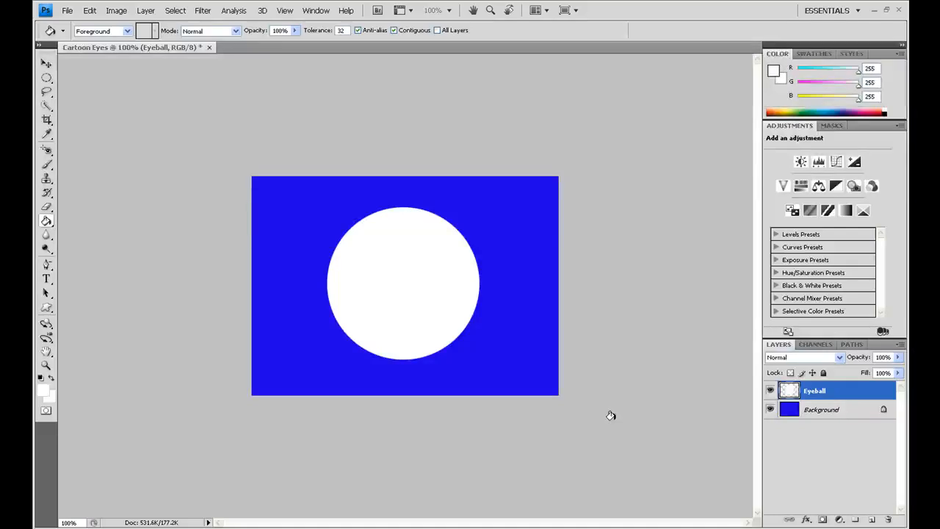
Open the Eyeball layer's styles and add an Outer Glow with the Multiply blend mode.
double_click(855, 395)
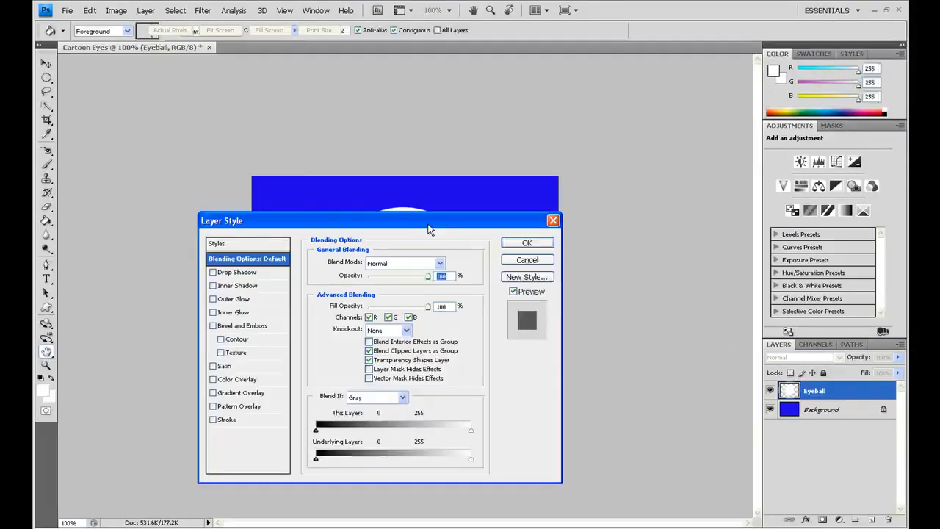
mouse_move(433, 217)
mouse_down()
mouse_move(540, 196)
mouse_move(675, 199)
mouse_move(727, 180)
mouse_up()
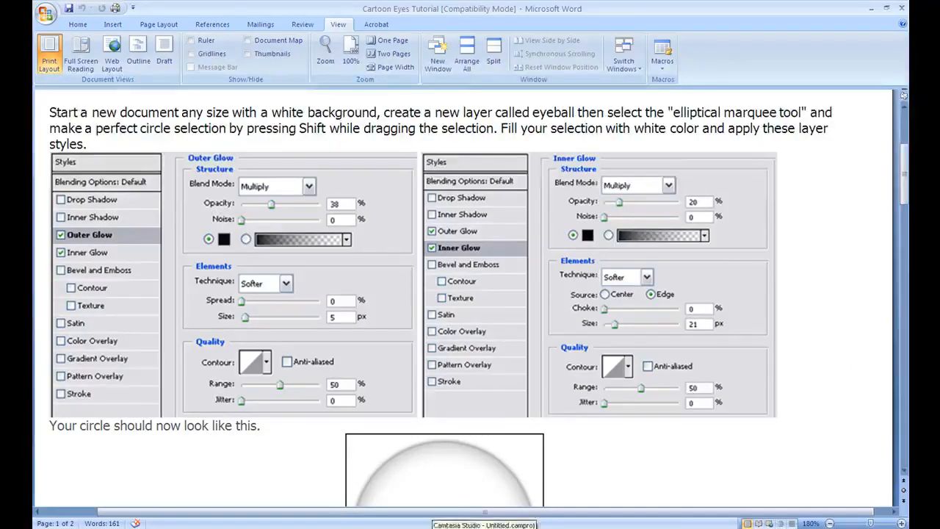
click(282, 528)
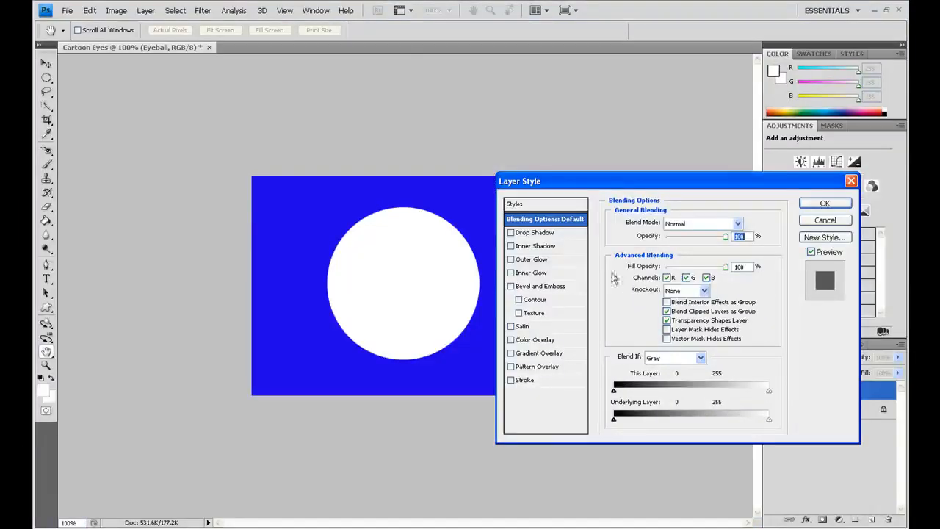
click(511, 260)
click(534, 261)
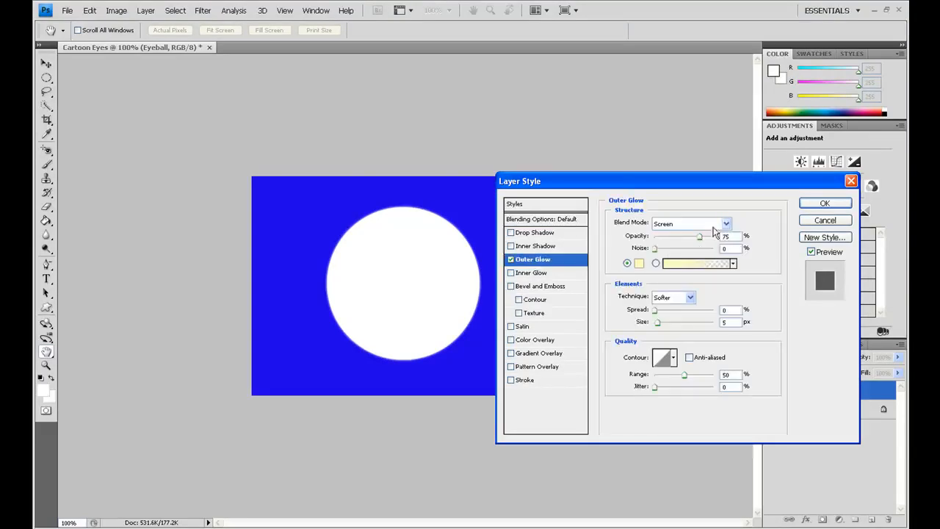
click(724, 224)
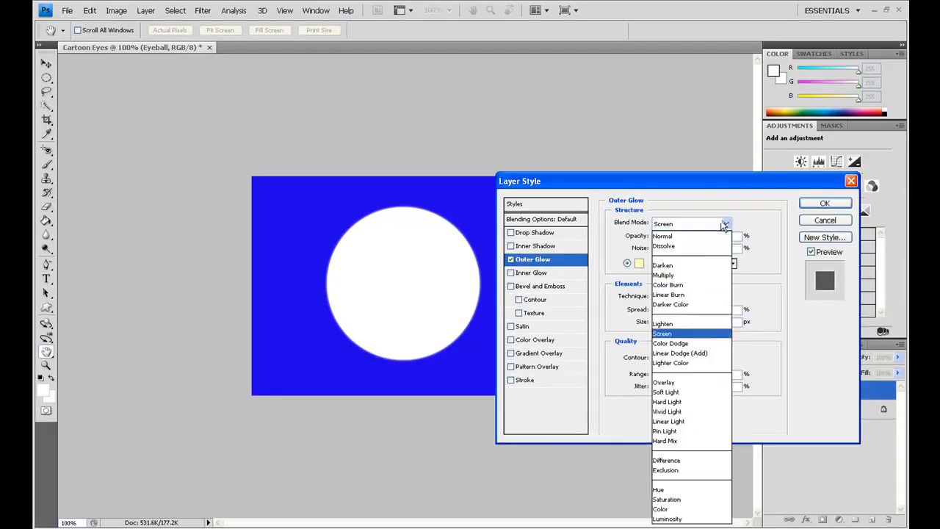
click(682, 274)
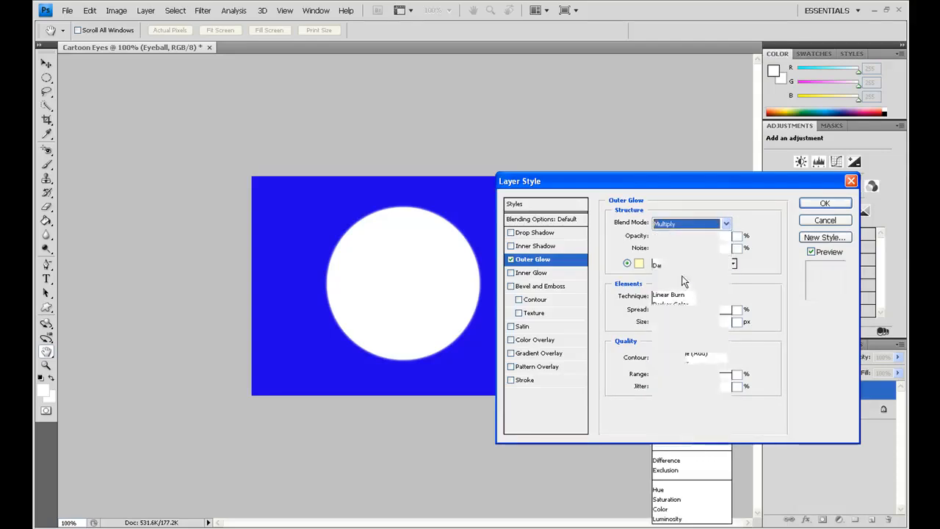
Set the outer glow color to black (000000) and its opacity to 38%, and apply the style.
click(640, 264)
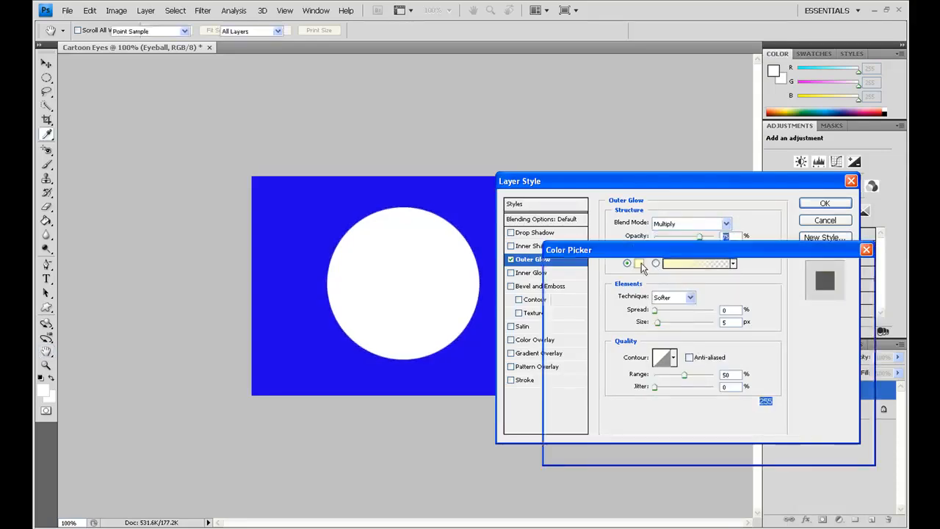
drag(698, 417, 716, 440)
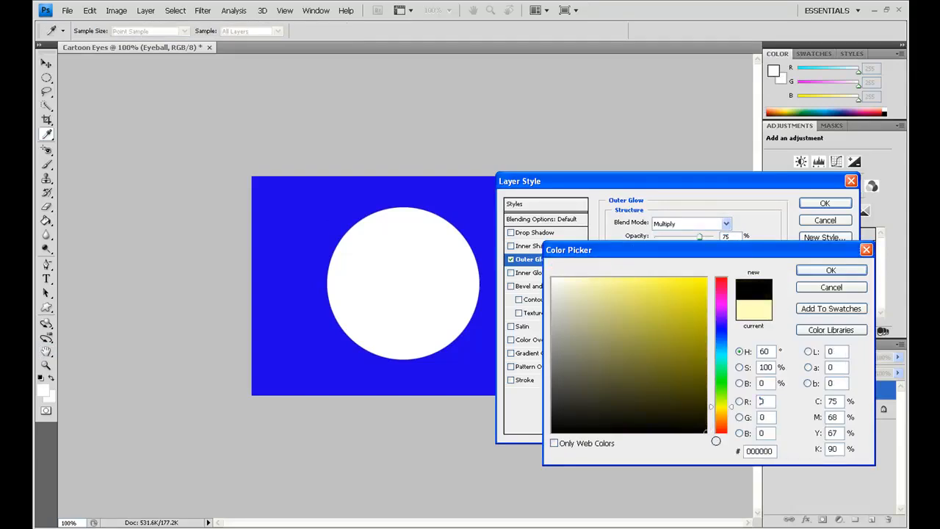
click(820, 273)
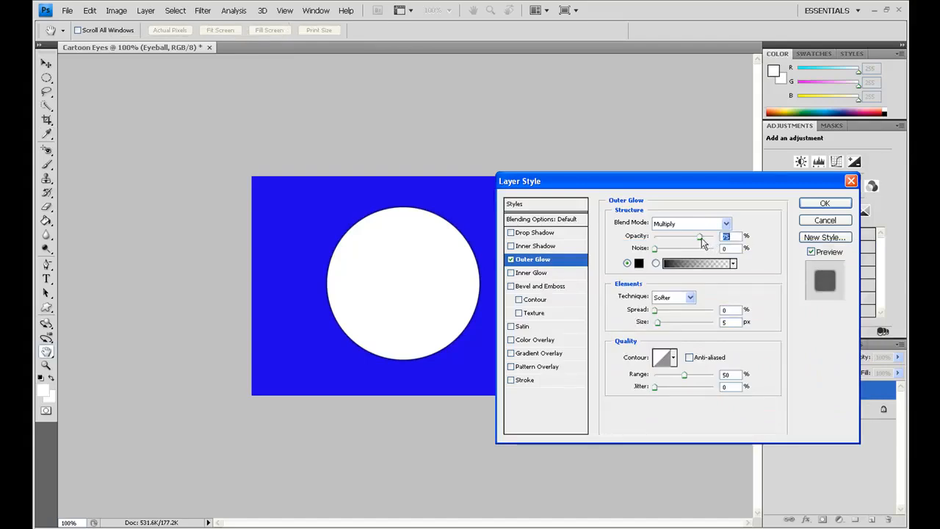
drag(700, 240, 677, 238)
key(Return)
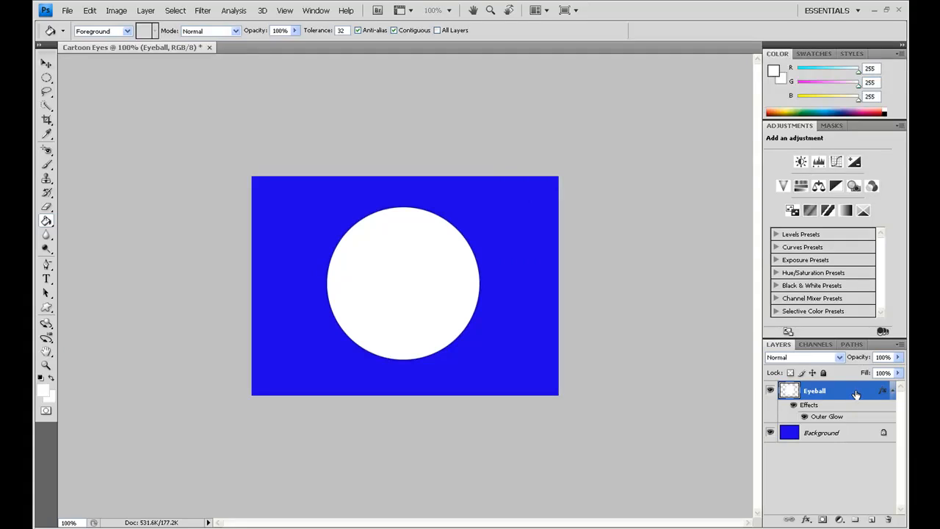
Reopen the Eyeball layer's styles and add an Inner Glow with the Multiply blend mode and a black color.
key(space)
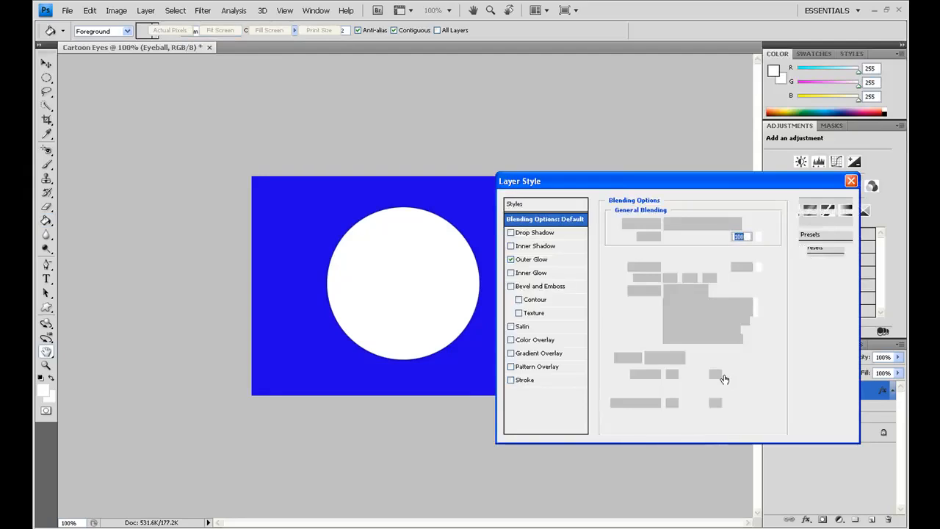
click(531, 261)
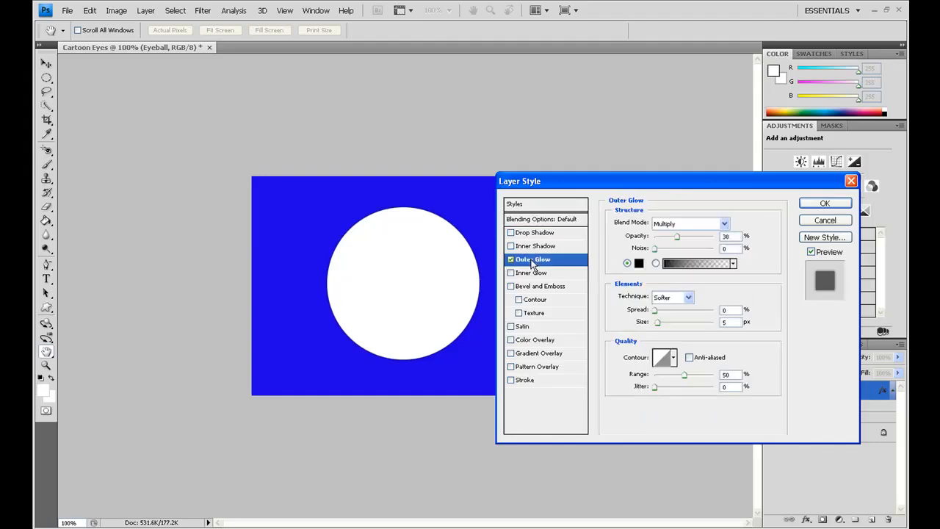
key(alt+Tab)
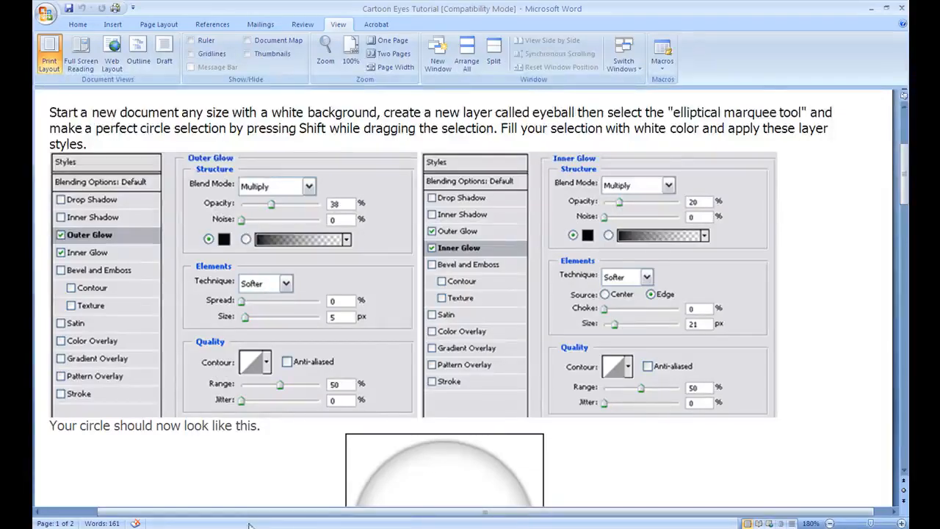
key(alt+Tab)
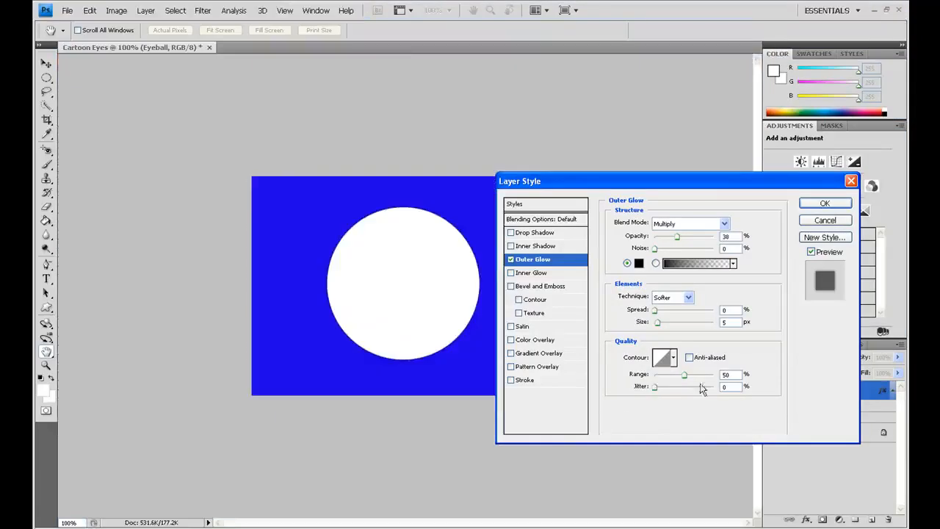
click(528, 275)
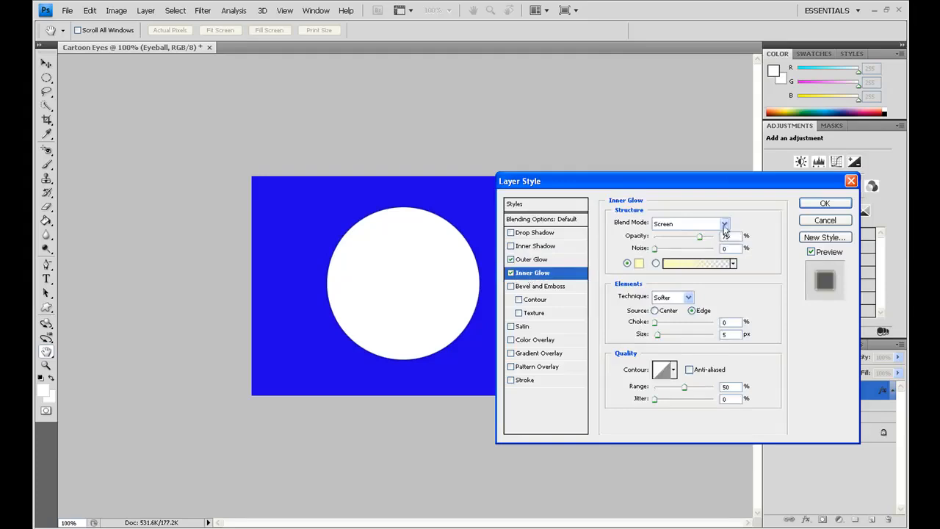
click(723, 226)
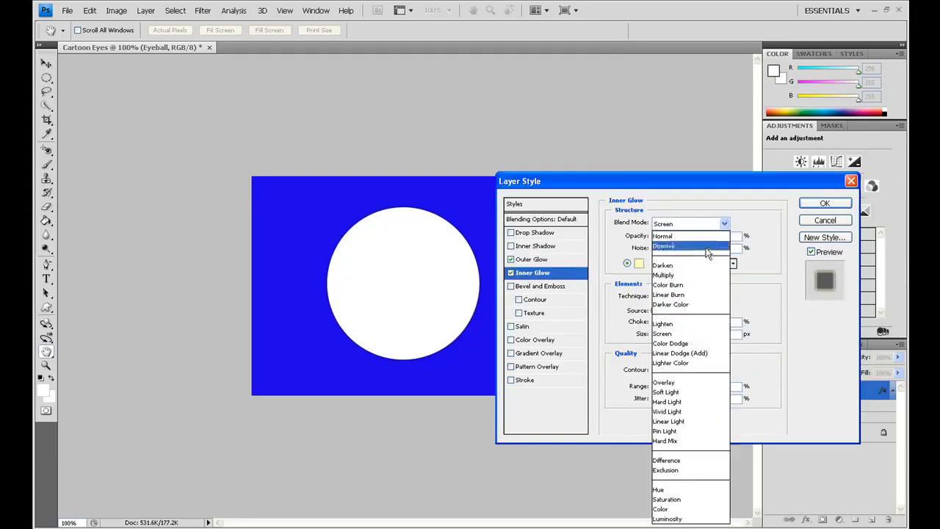
click(698, 276)
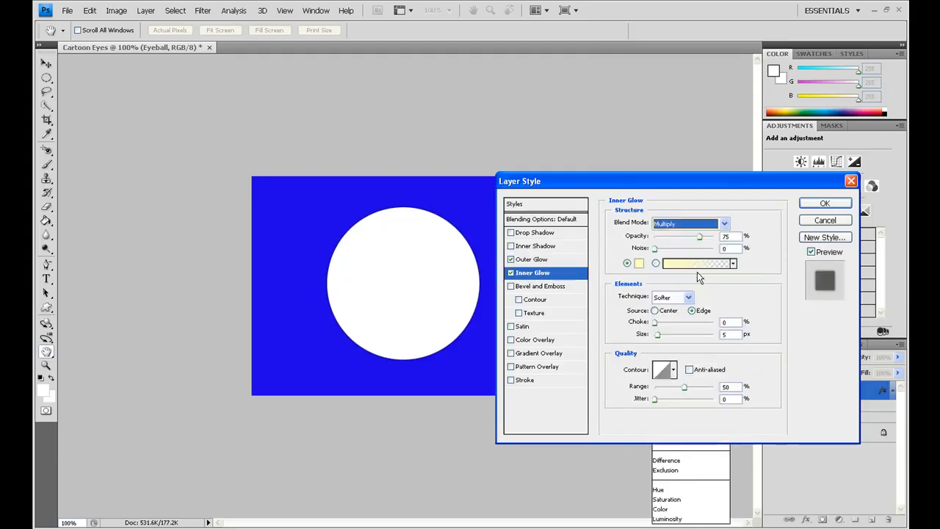
click(638, 265)
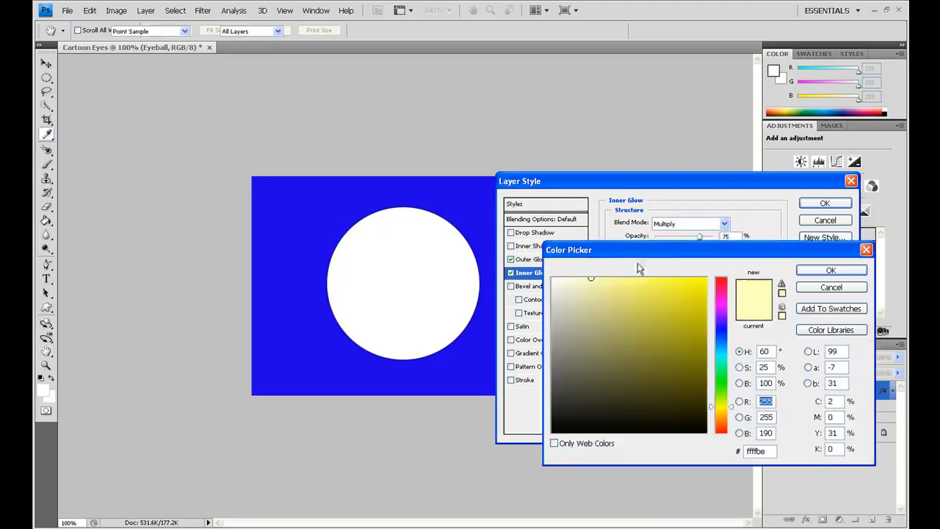
drag(694, 420, 707, 434)
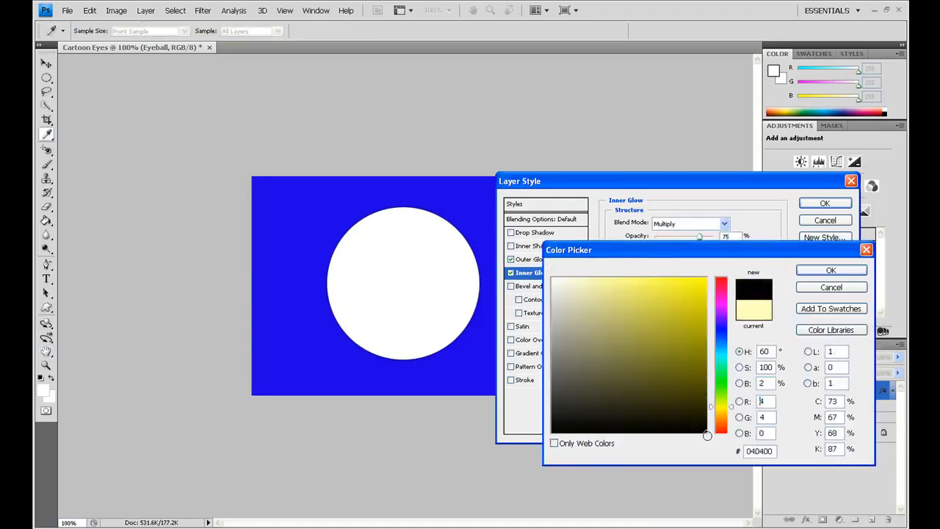
click(824, 273)
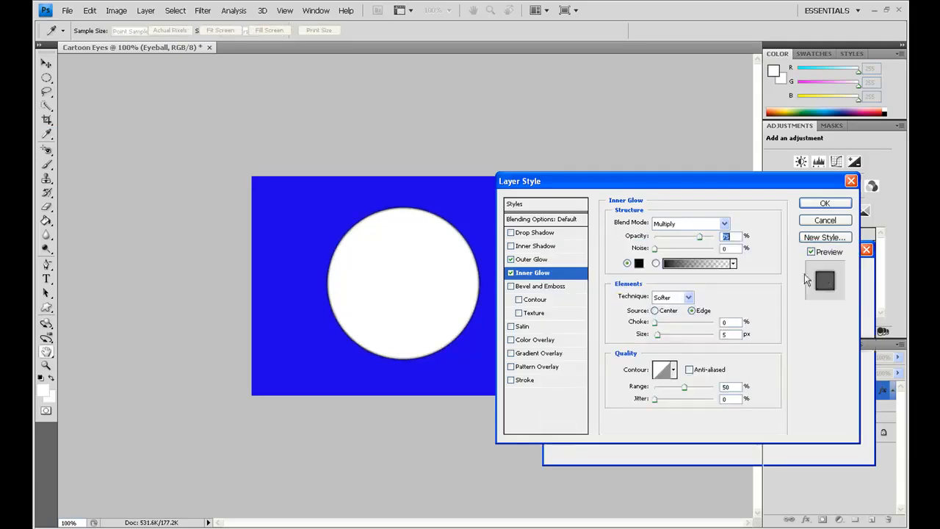
Set the inner glow to 20% opacity and 21 px size following the Word tutorial, and apply the layer styles.
click(395, 527)
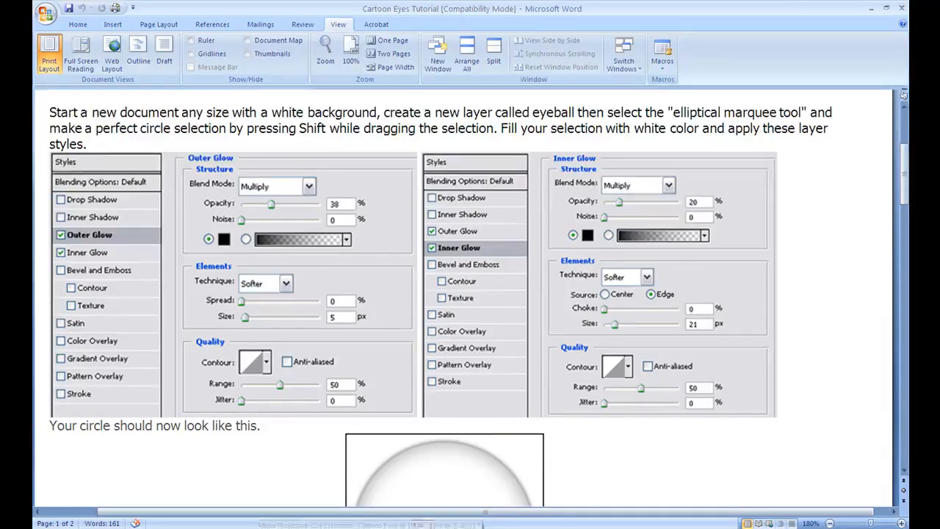
click(483, 524)
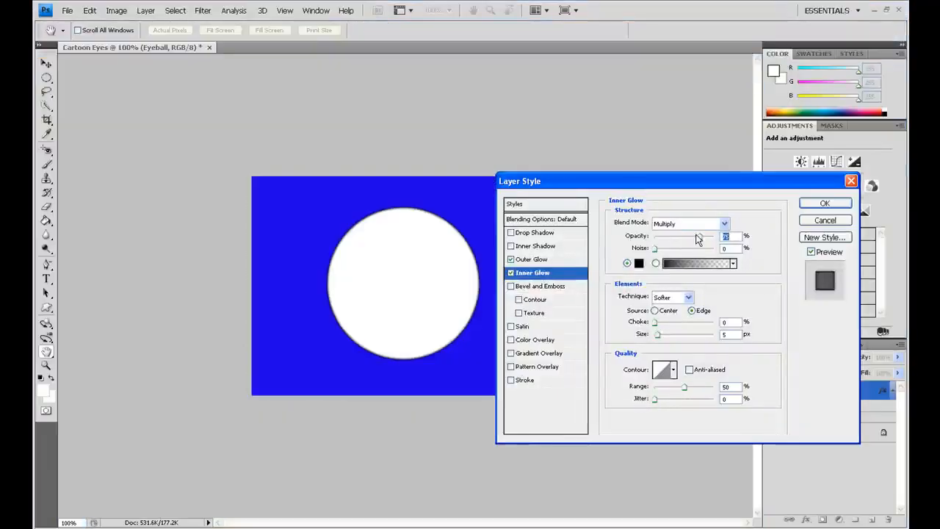
drag(698, 238, 667, 238)
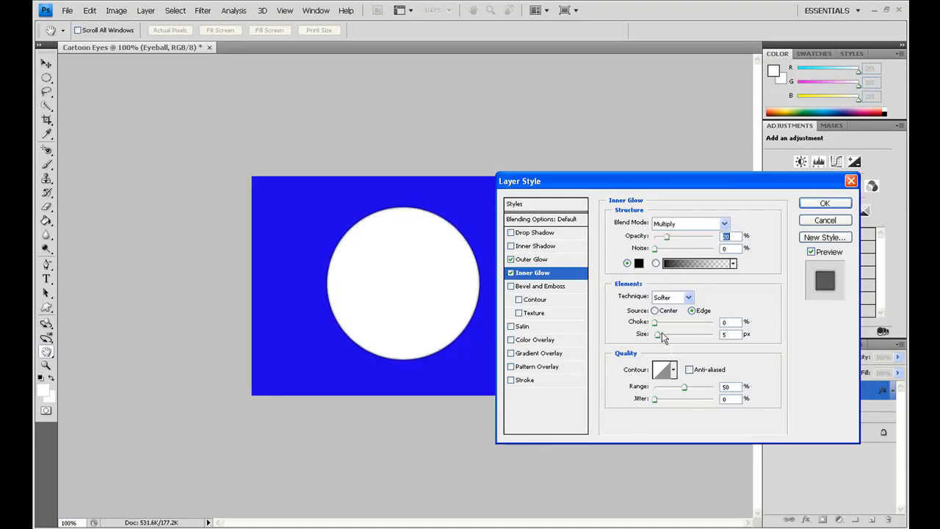
drag(659, 334, 663, 336)
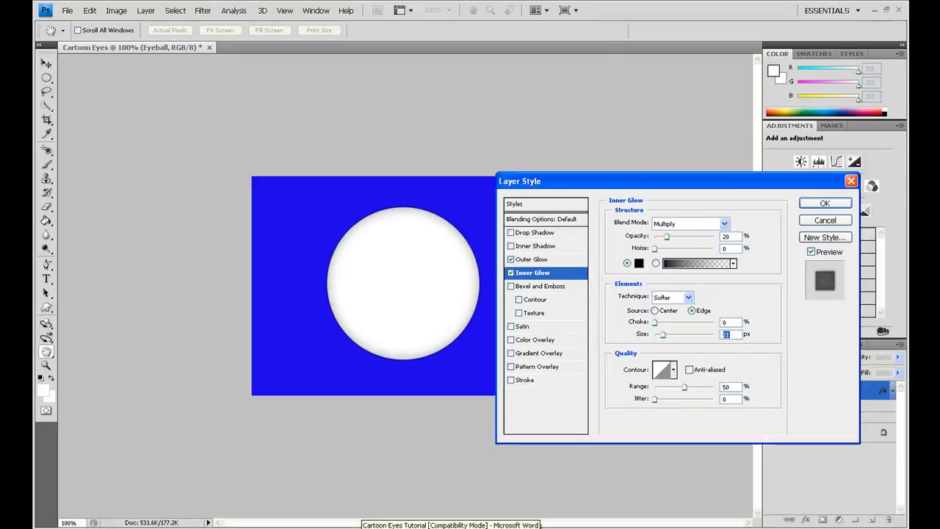
click(450, 526)
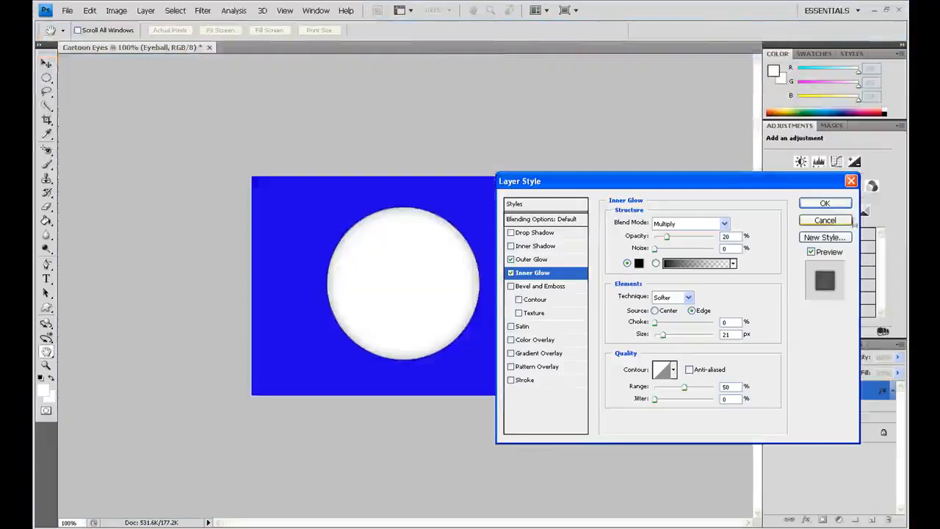
click(828, 205)
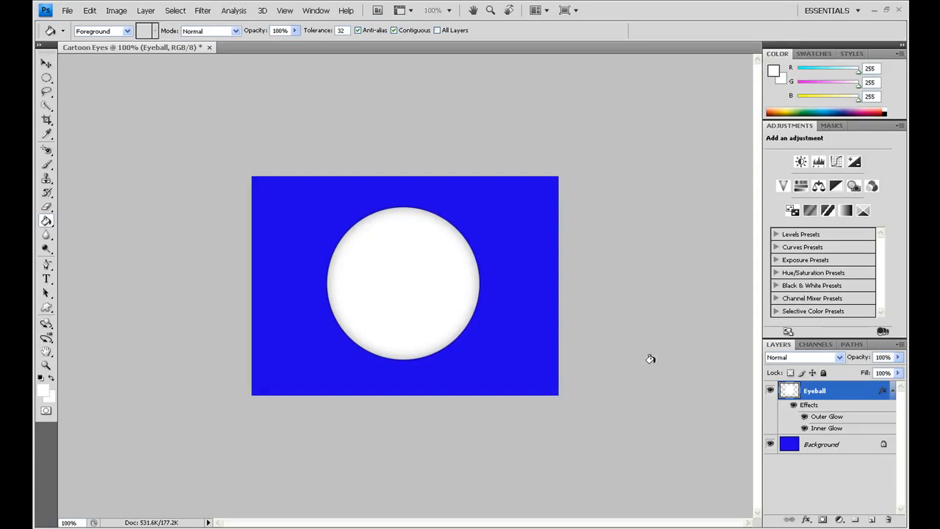
Create a new layer named Eye above the Eyeball layer.
click(146, 10)
mouse_move(156, 28)
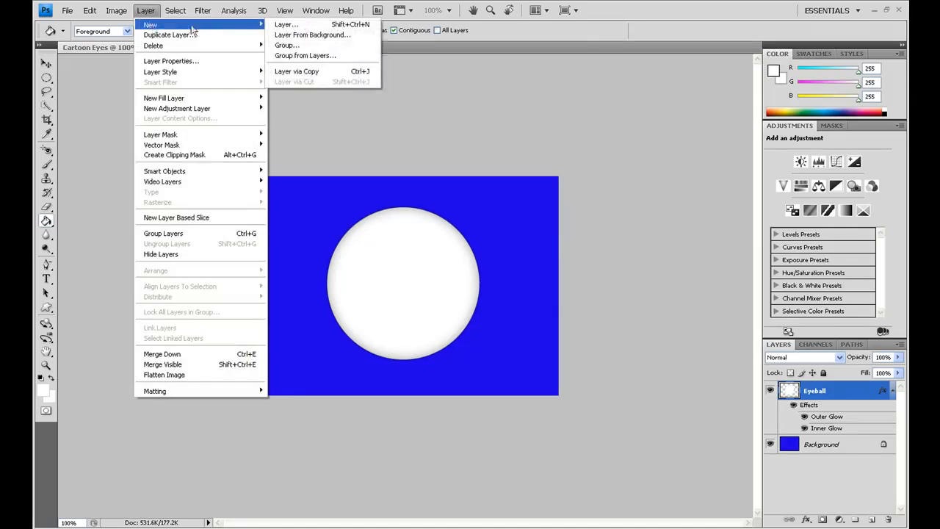
click(286, 24)
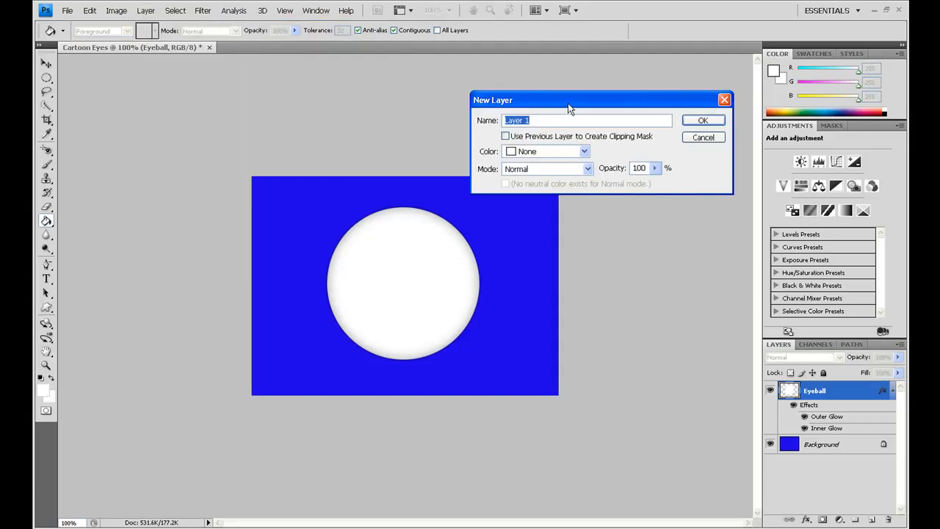
text(Eye)
click(703, 120)
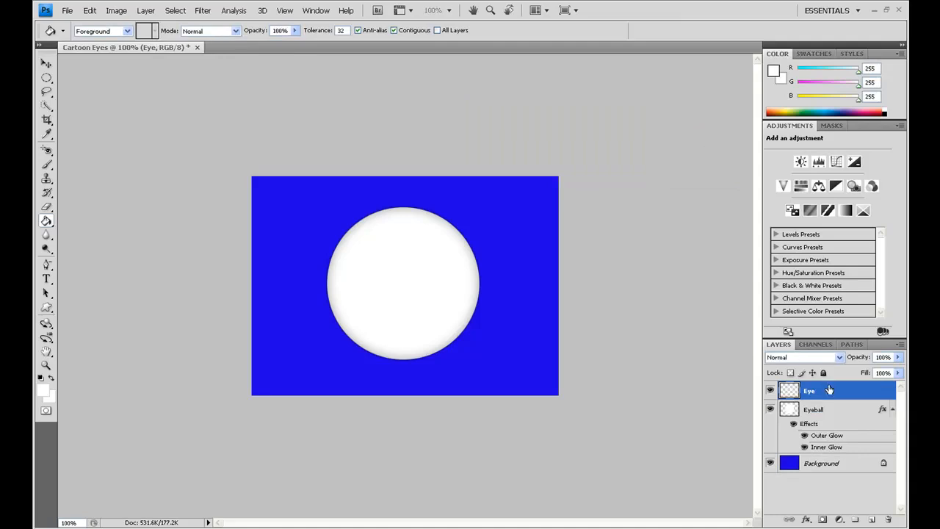
Draw a circular selection slightly smaller than the eyeball on the Eye layer with the Elliptical Marquee tool.
click(47, 79)
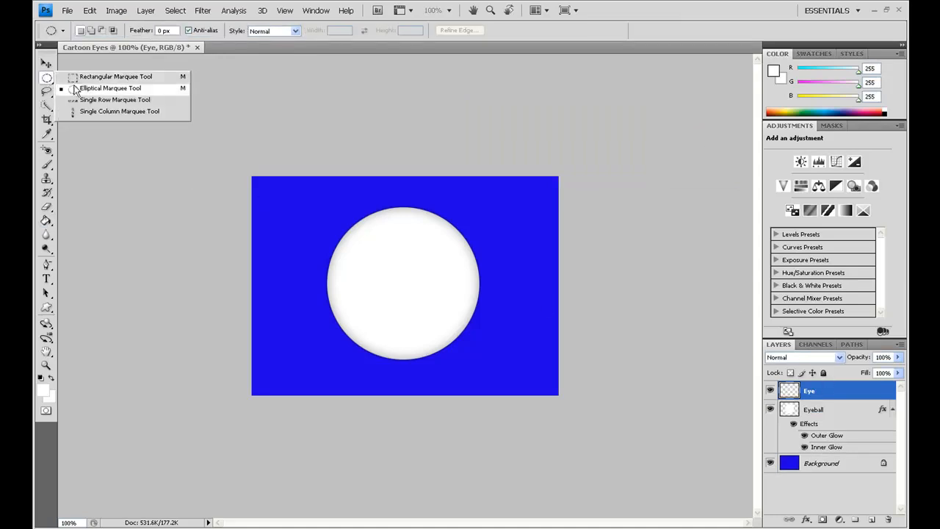
click(79, 88)
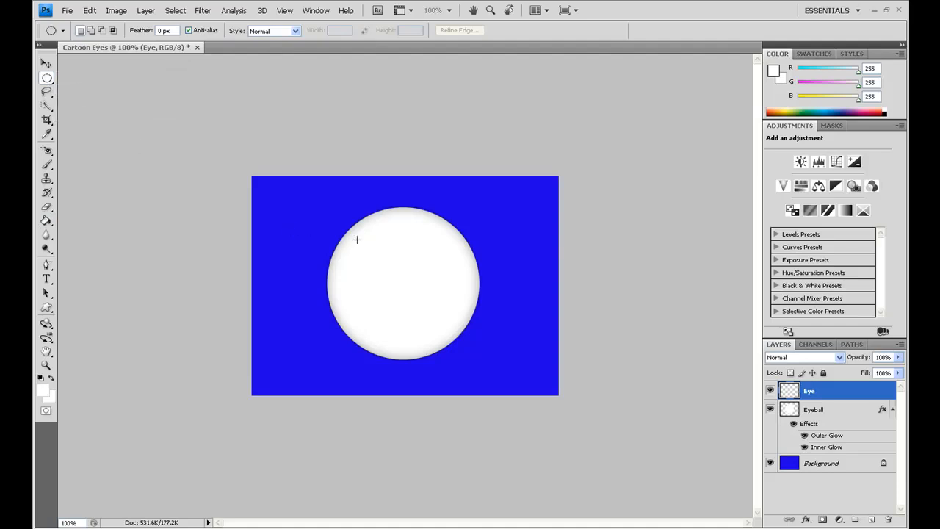
drag(375, 259, 473, 357)
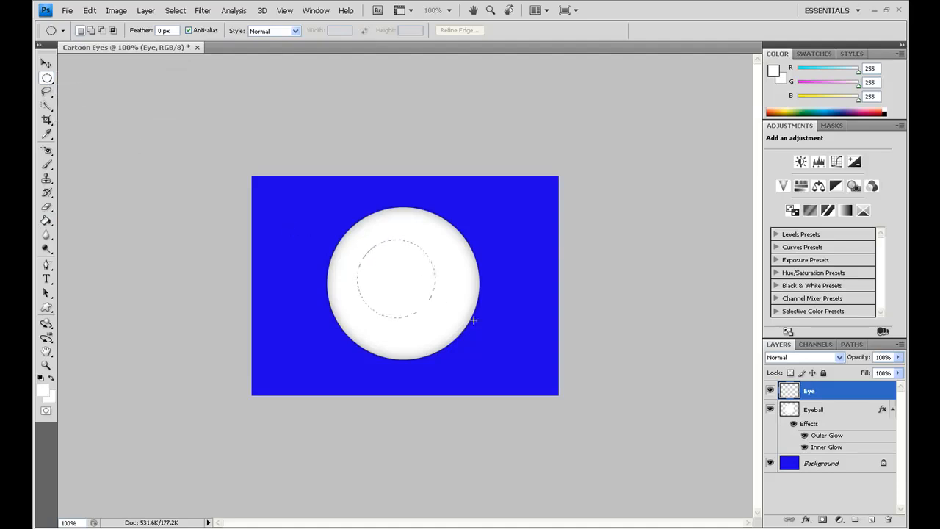
click(545, 367)
key(ctrl+z)
Nudge the circular selection up and to the left until it is centered on the white eyeball.
key(Up)
key(Up)
key(Up)
key(Up)
key(Up)
key(Up)
key(Up)
key(Up)
key(Up)
key(Up)
key(Up)
key(Up)
key(Up)
key(Up)
key(Up)
key(Up)
key(Up)
key(Up)
key(Up)
key(Up)
key(Up)
key(Up)
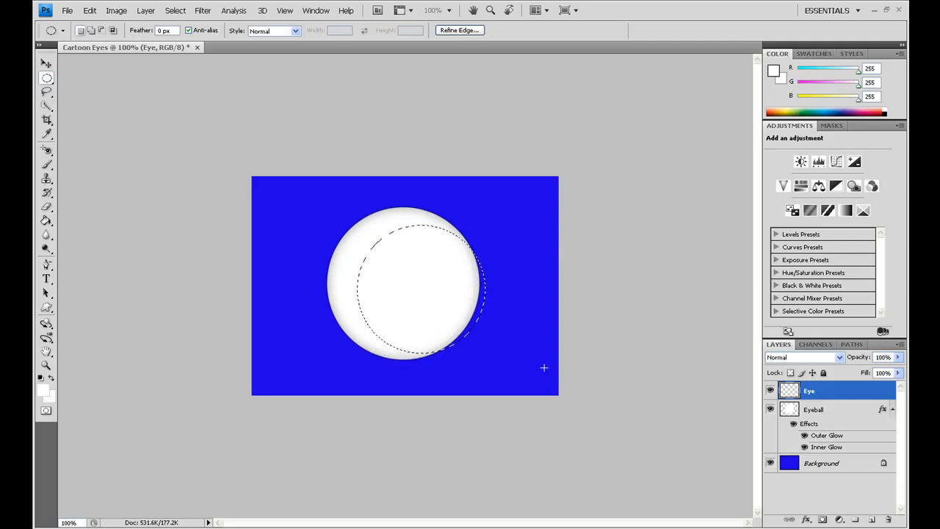
key(Left)
key(Left)
key(Left)
key(Left)
key(Left)
key(Left)
key(Left)
key(Left)
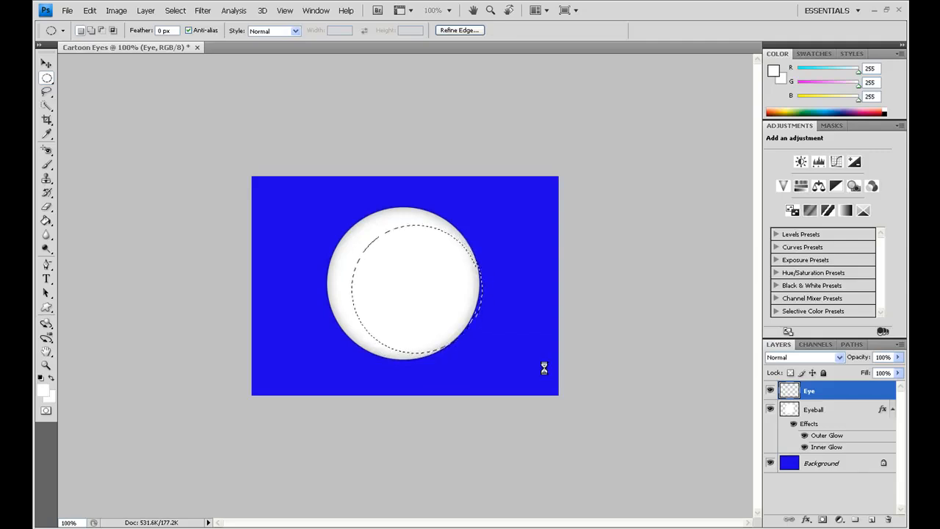
key(Left)
key(Left)
key(Left)
key(Left)
key(Left)
key(Left)
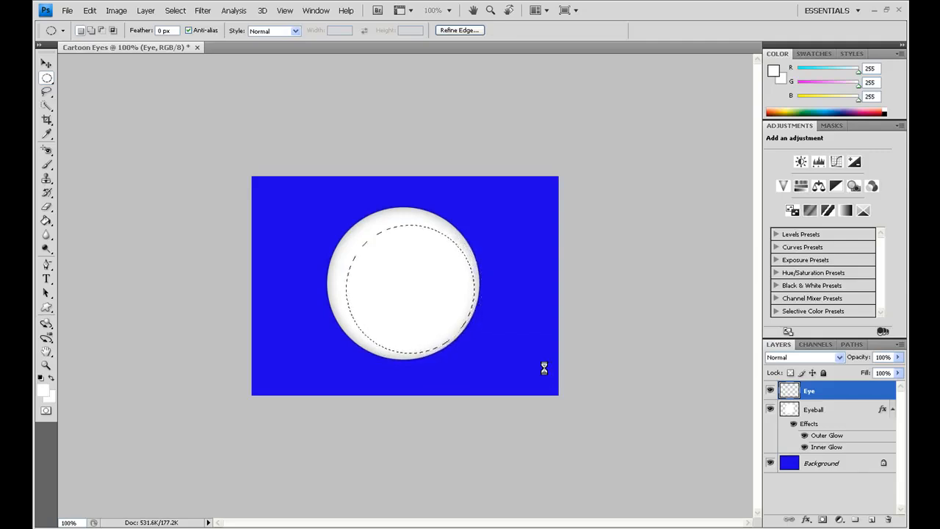
key(Left)
key(Left)
key(Left)
key(Left)
key(Left)
key(Left)
key(Left)
key(Left)
key(Left)
key(Left)
key(Left)
key(Left)
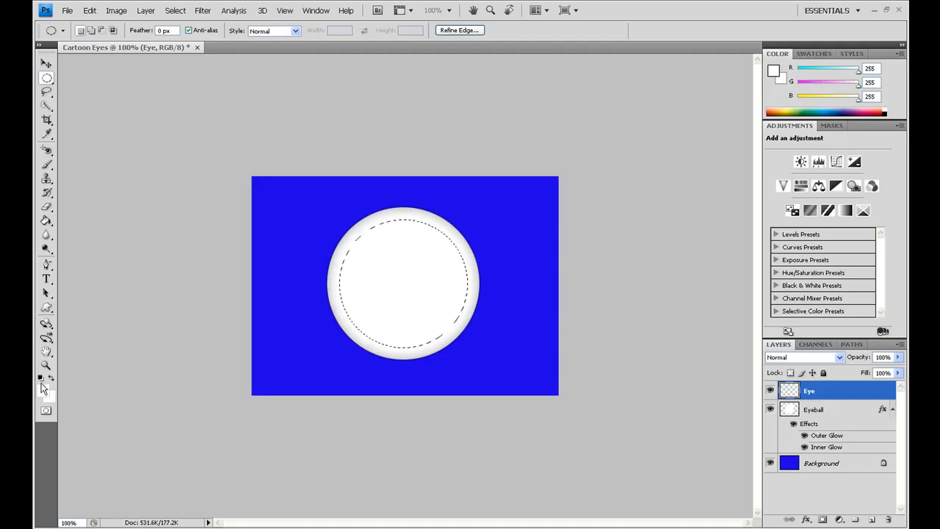
Set the foreground color to bright red (ff0422).
click(43, 389)
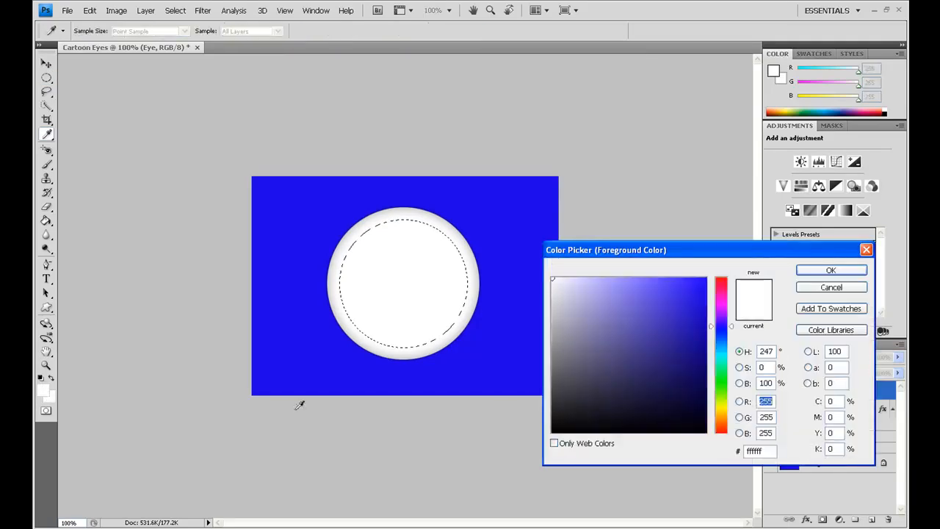
click(722, 285)
click(704, 277)
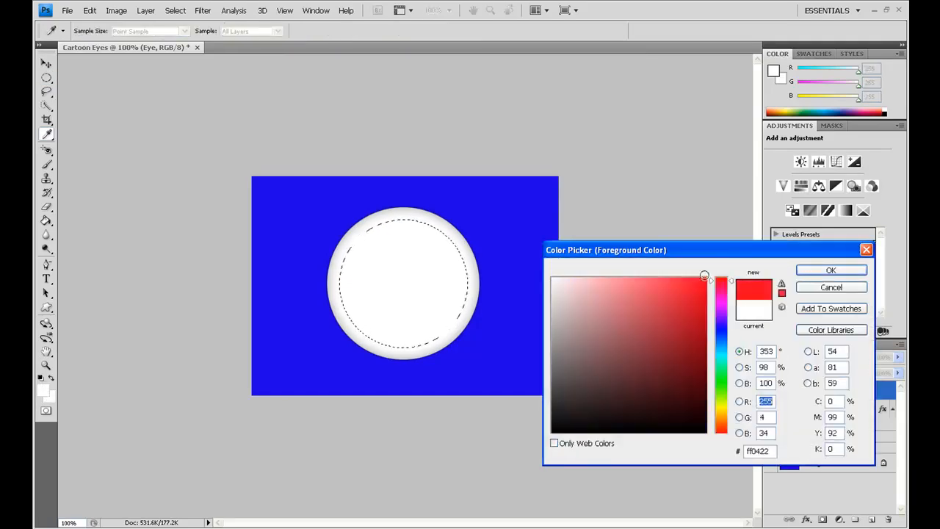
click(830, 269)
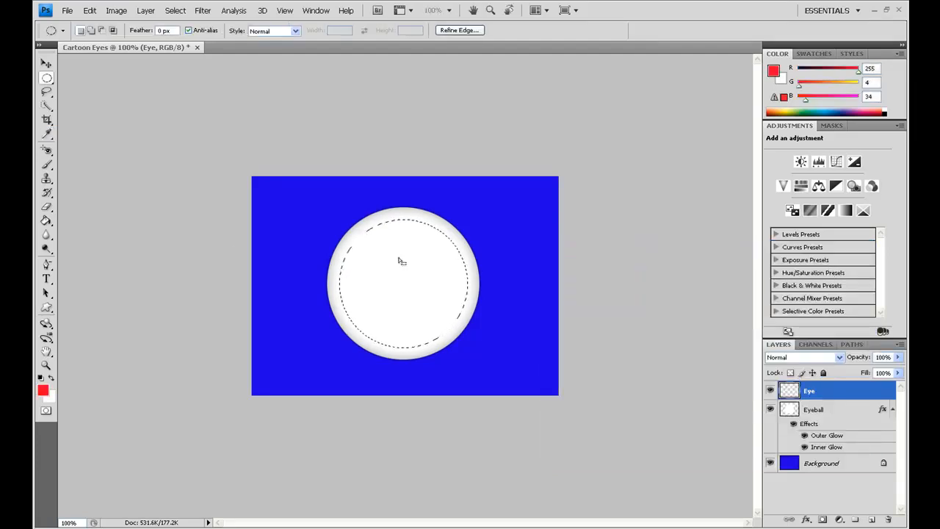
Fill the circular selection on the Eye layer with red using the Paint Bucket tool, and deselect it.
click(47, 221)
drag(47, 221, 77, 231)
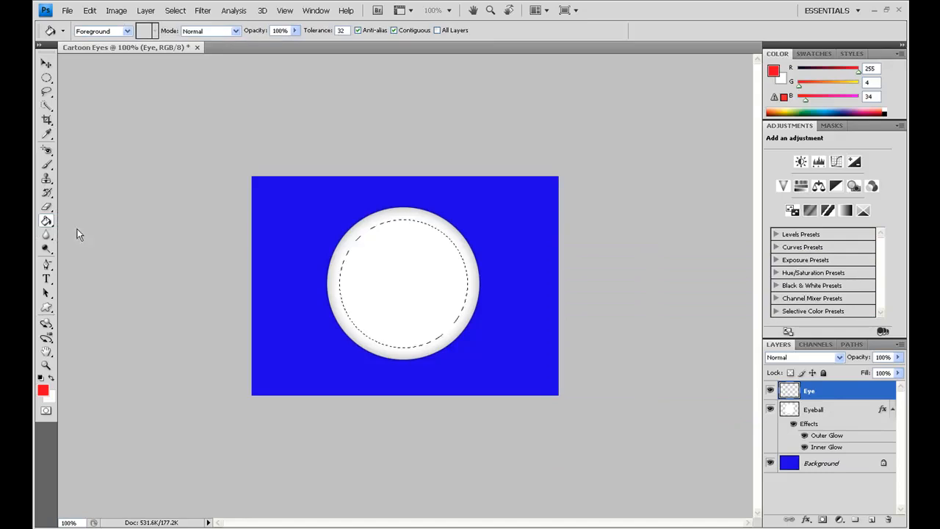
click(400, 274)
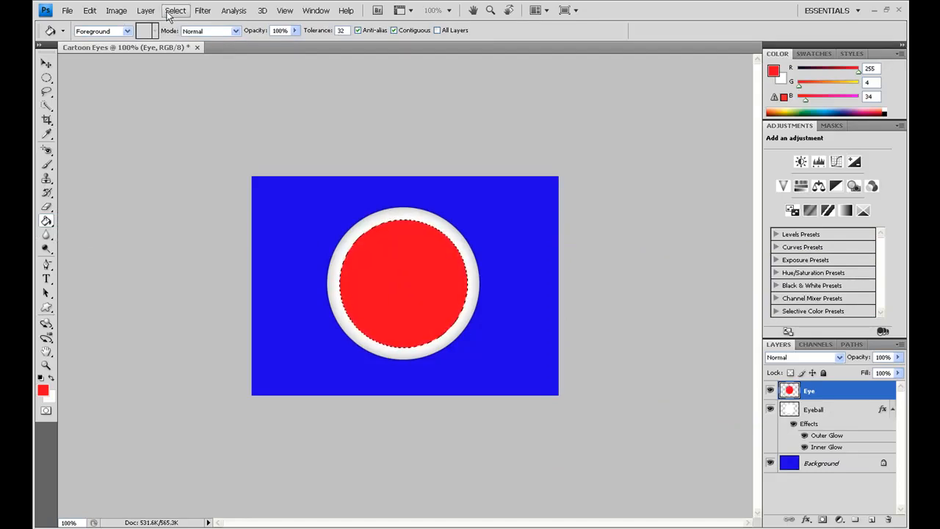
click(176, 11)
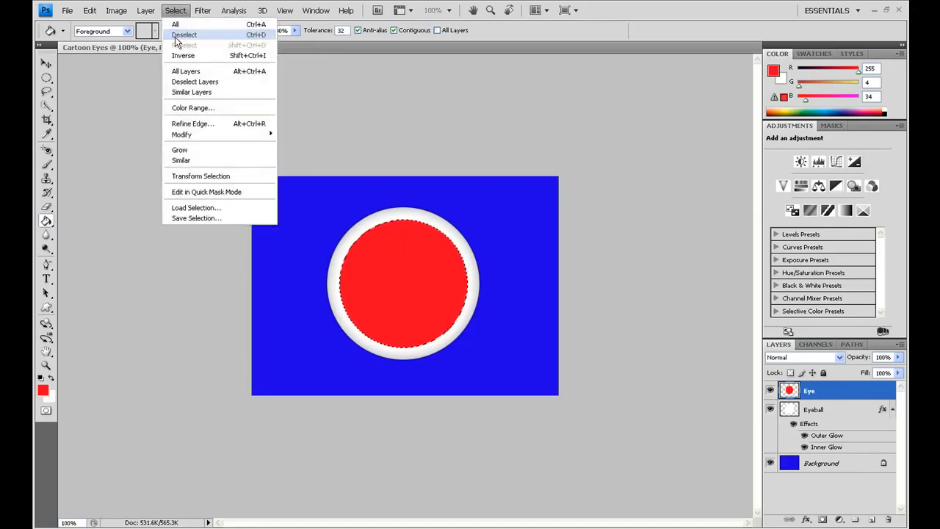
click(176, 37)
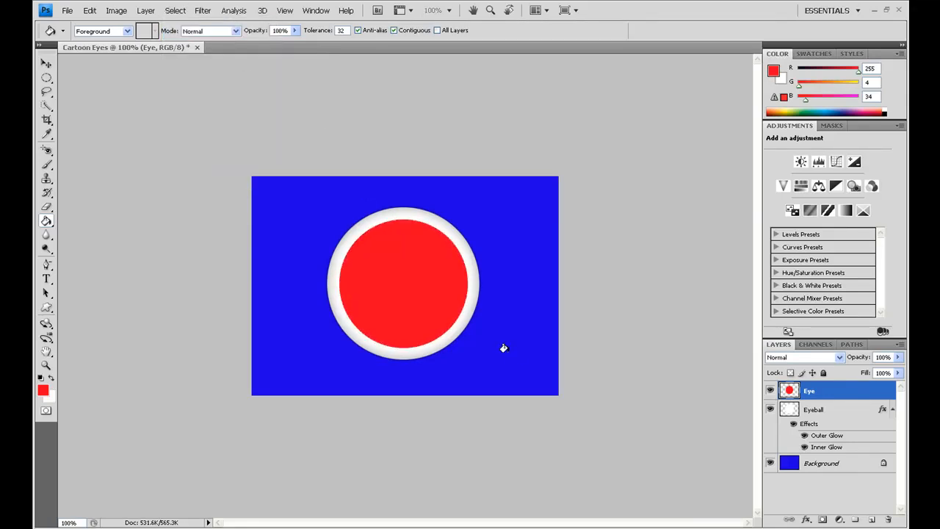
Create a new layer named Pupil above the Eye layer.
click(147, 12)
mouse_move(239, 27)
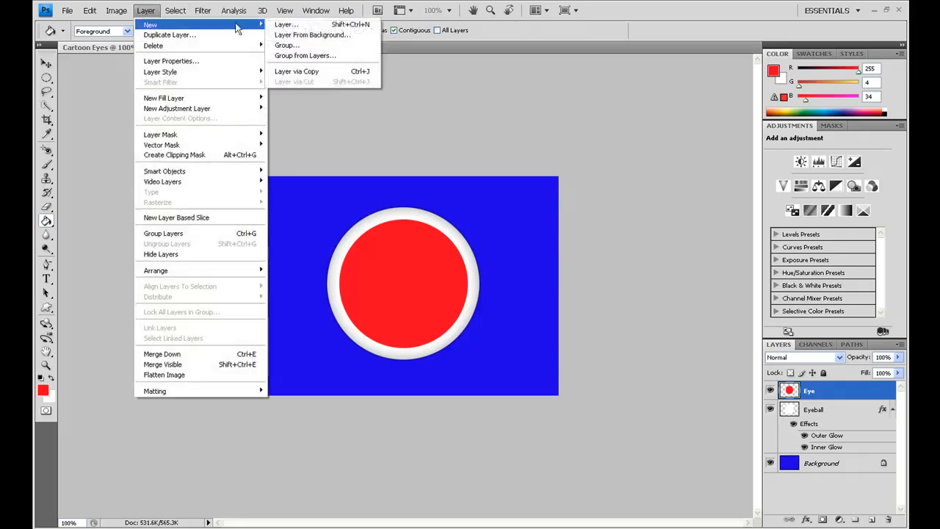
click(283, 24)
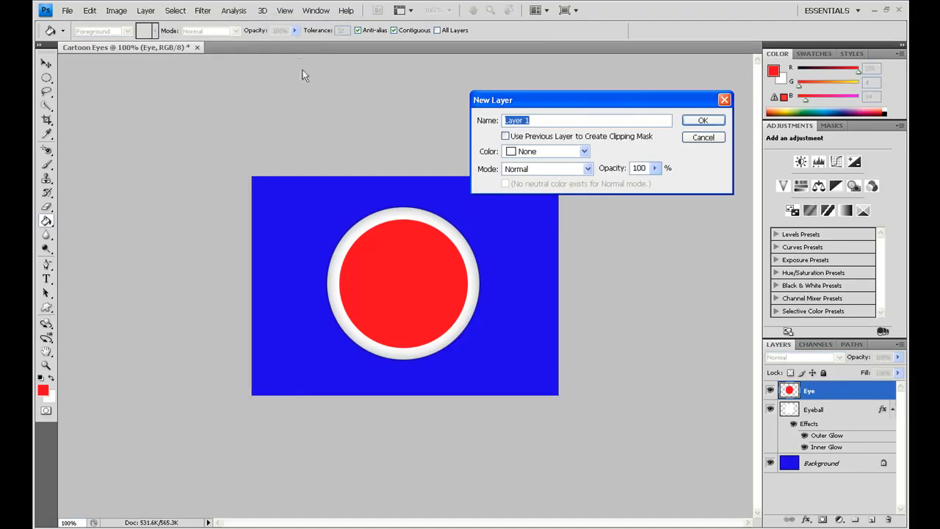
text(Pupil)
key(Return)
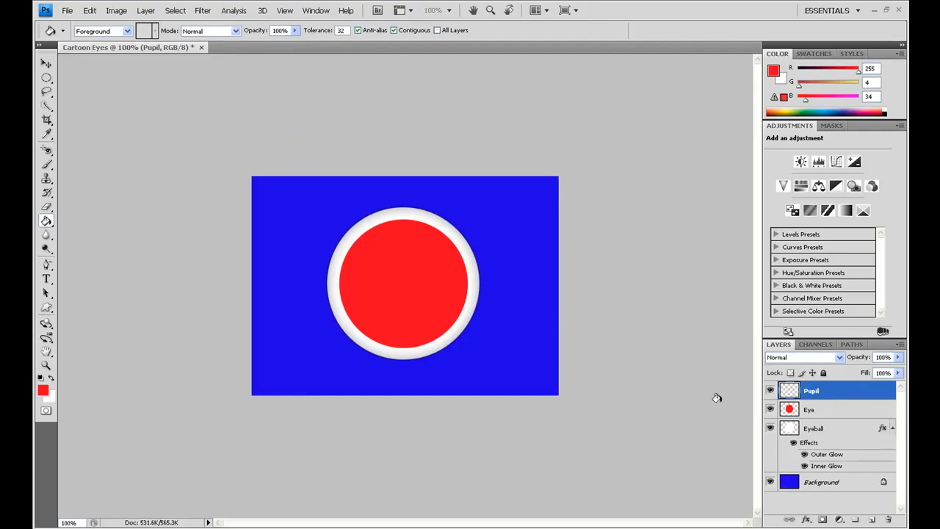
Draw a circular selection smaller than the red eye on the Pupil layer with the Elliptical Marquee tool.
click(46, 78)
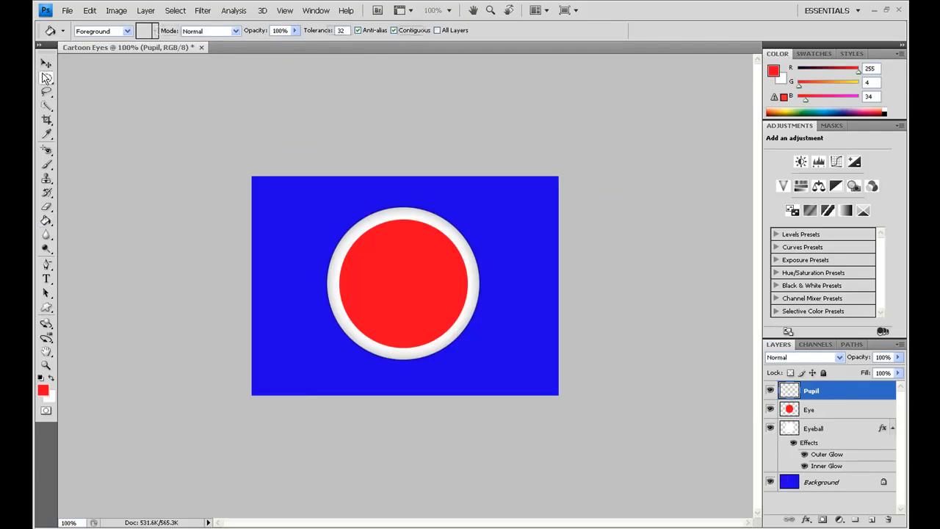
click(73, 88)
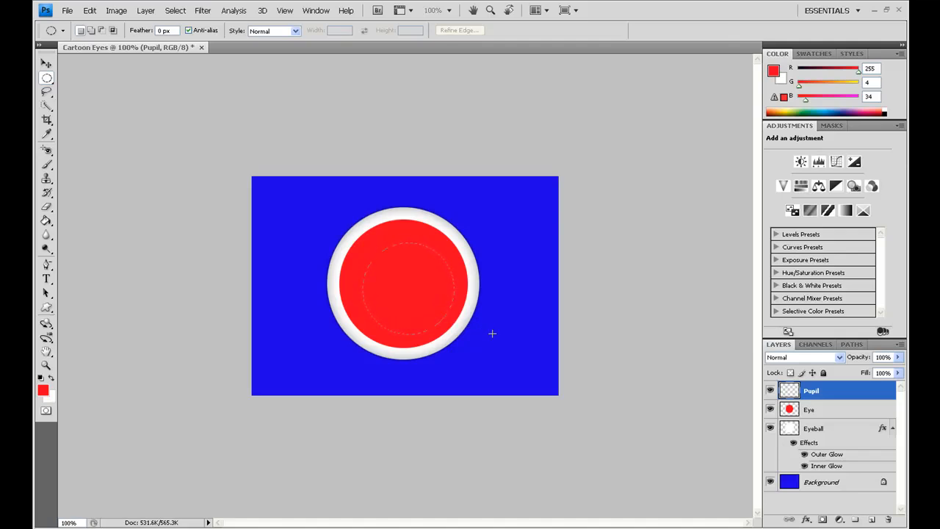
drag(363, 243, 492, 333)
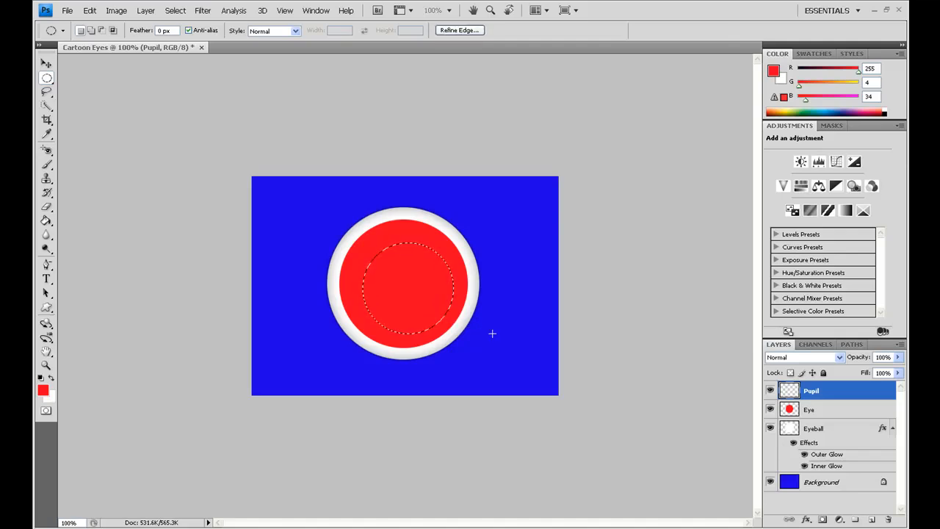
Nudge the pupil selection left and up until it is centered within the red circle.
key(Left)
key(Left)
key(Left)
key(Left)
key(Left)
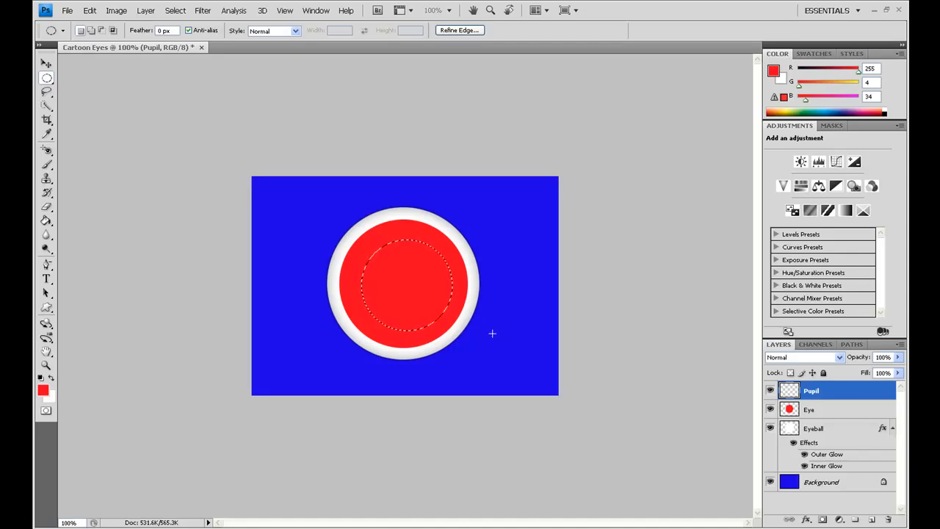
key(Up)
key(Up)
key(Up)
key(Up)
key(Left)
key(Left)
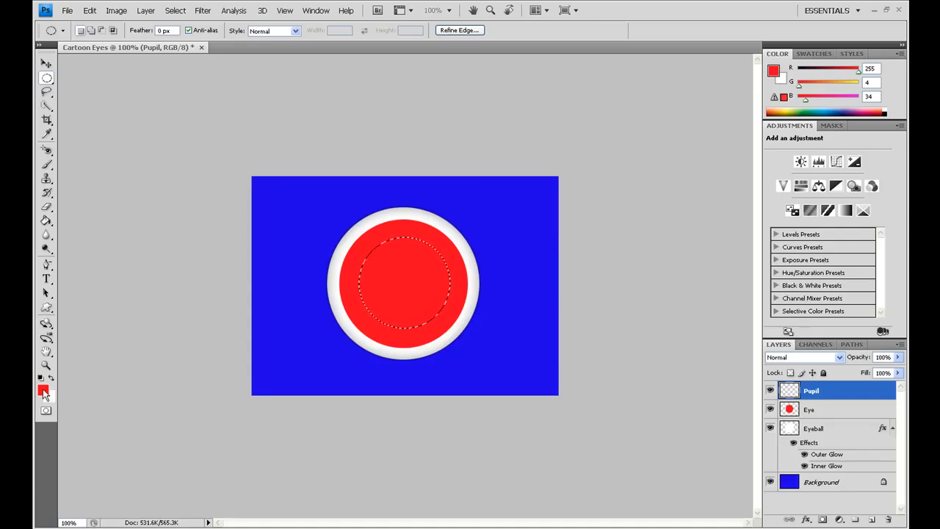
Change the foreground color to black (000000).
click(43, 392)
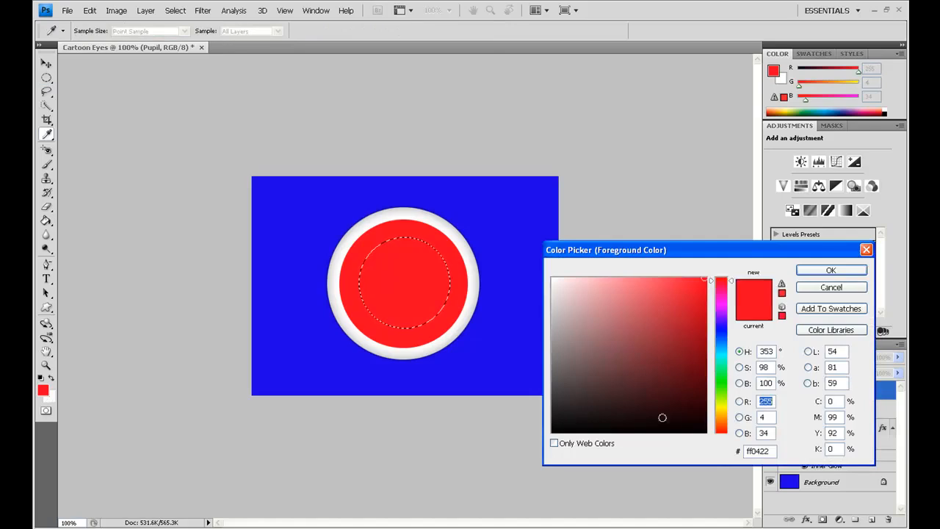
drag(694, 422, 714, 451)
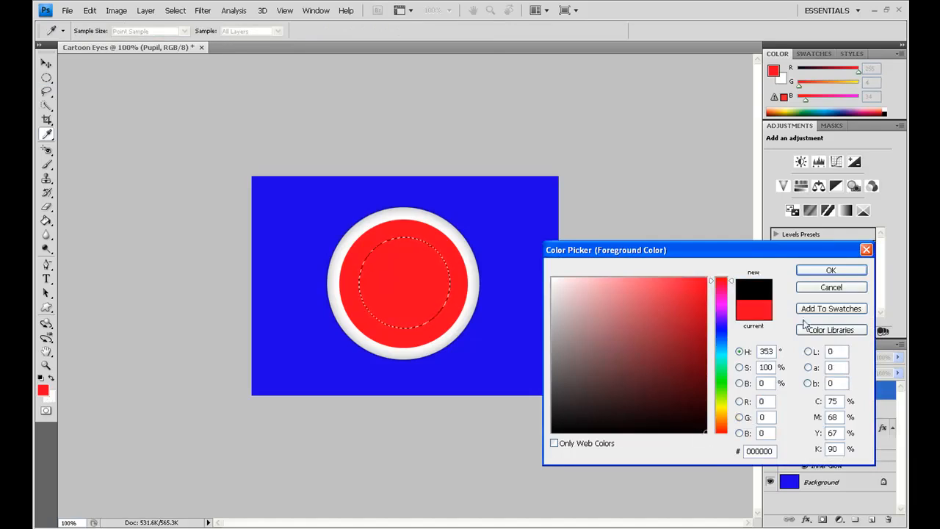
click(821, 274)
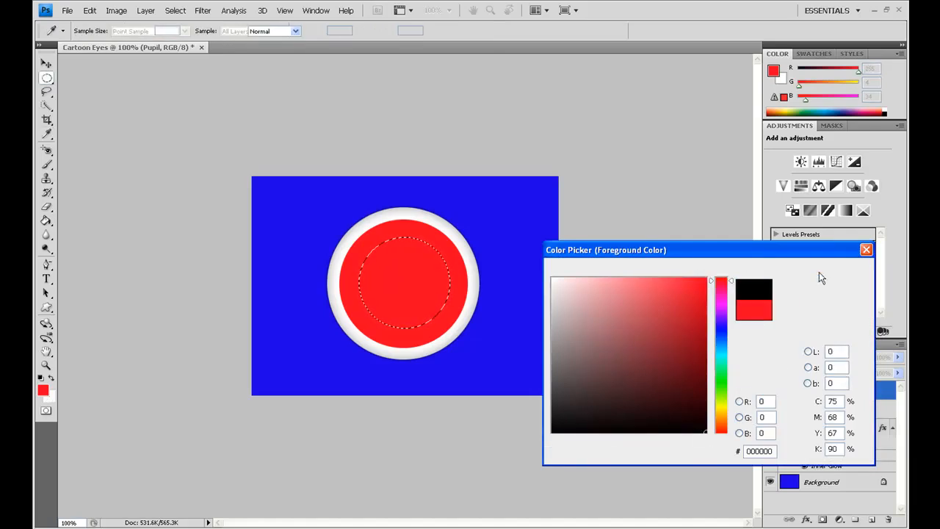
Fill the pupil selection with black using the Paint Bucket tool, and remove the selection.
drag(46, 221, 77, 231)
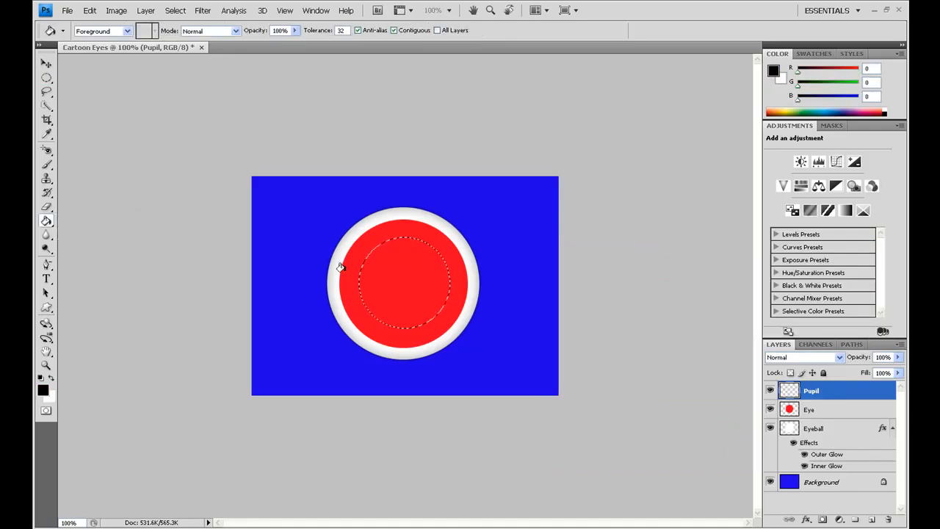
click(392, 276)
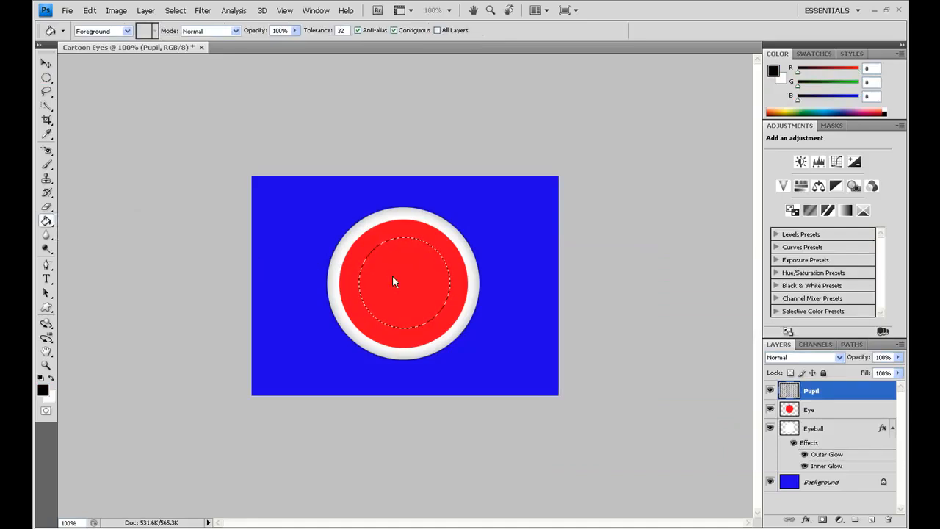
click(175, 10)
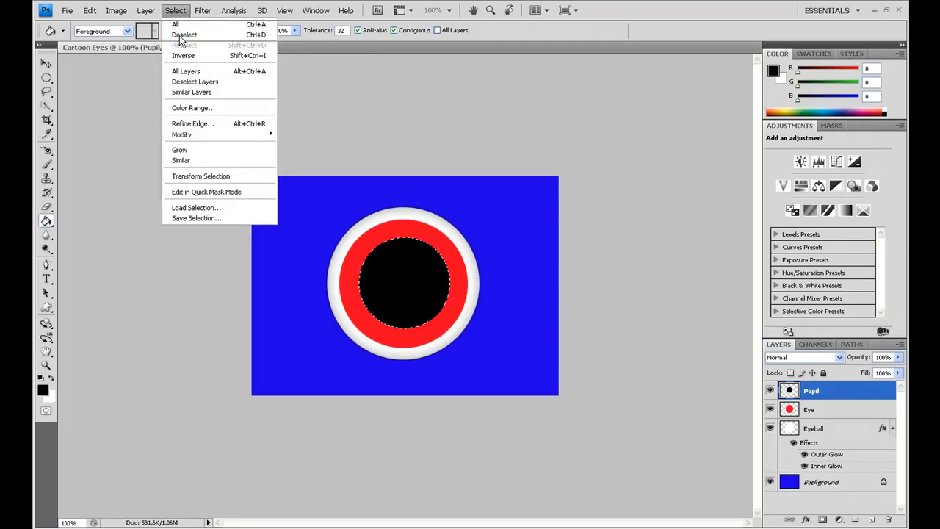
click(180, 36)
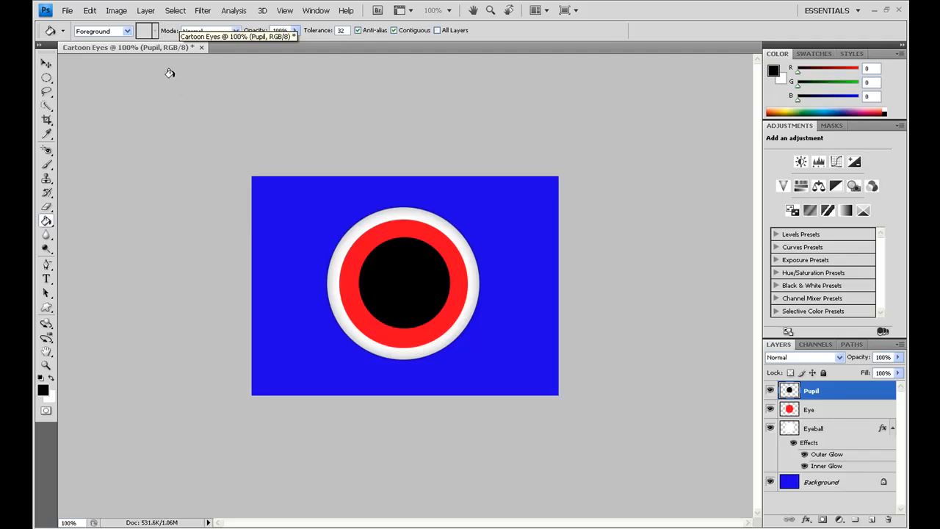
Create a new layer named Reflection above the Pupil layer.
click(152, 12)
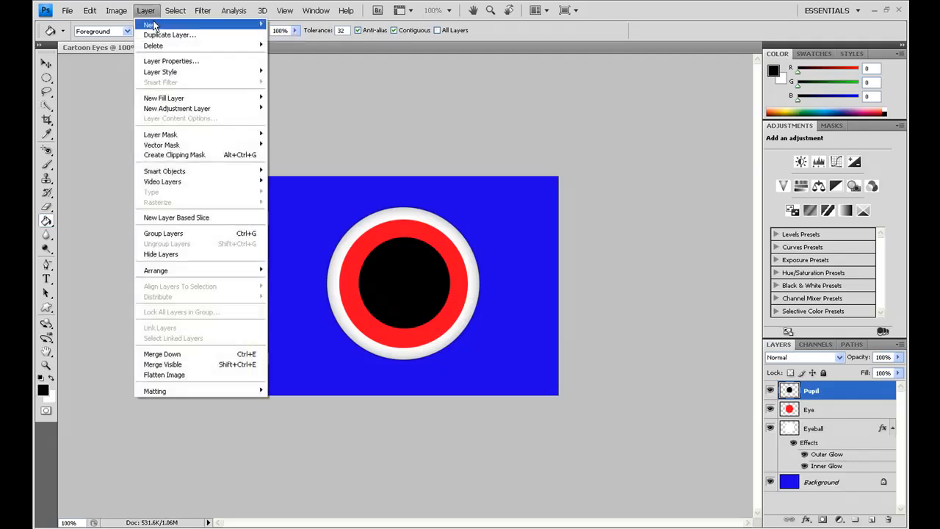
mouse_move(159, 25)
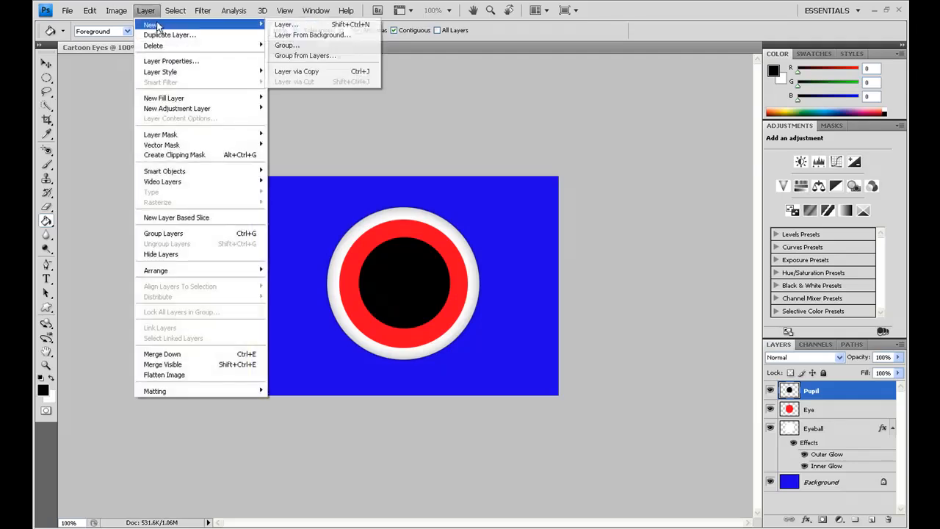
click(282, 25)
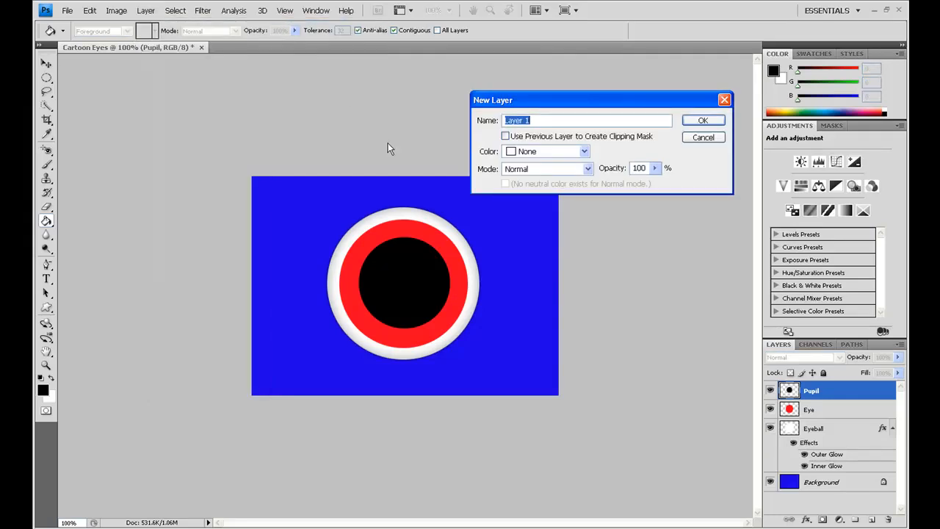
text(Reflection)
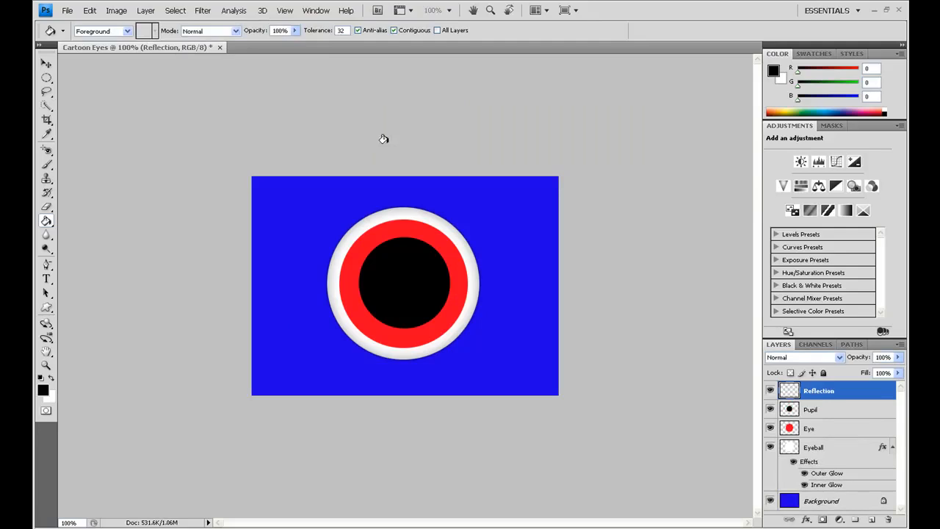
Draw a narrow vertical elliptical selection in the upper middle of the black pupil on the Reflection layer.
click(47, 78)
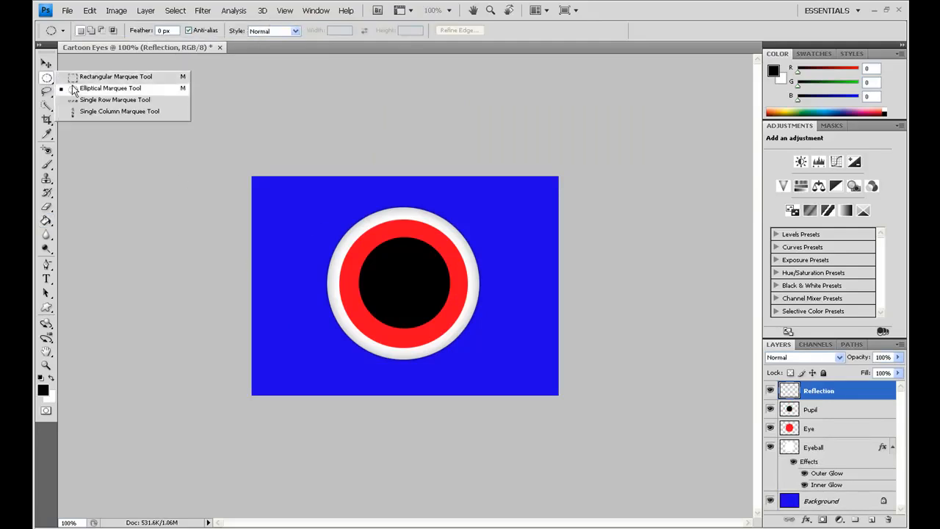
click(73, 89)
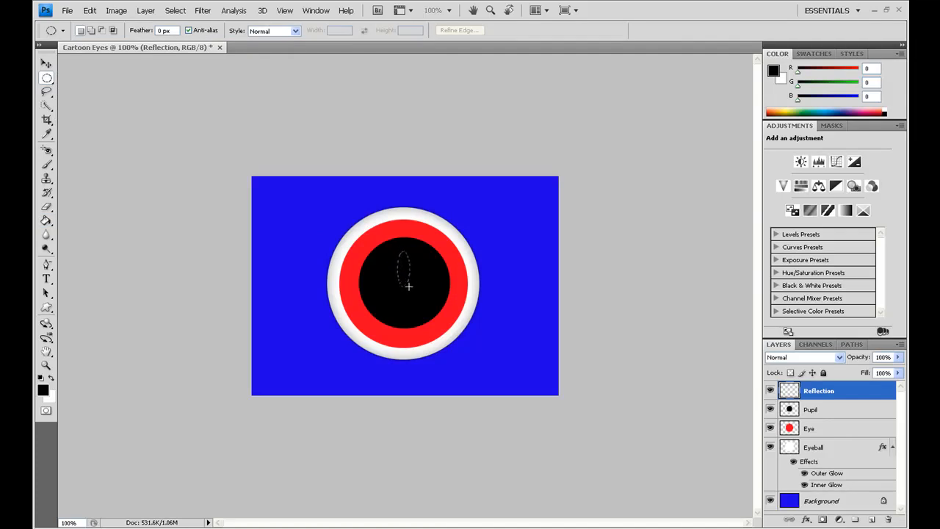
drag(409, 290, 412, 295)
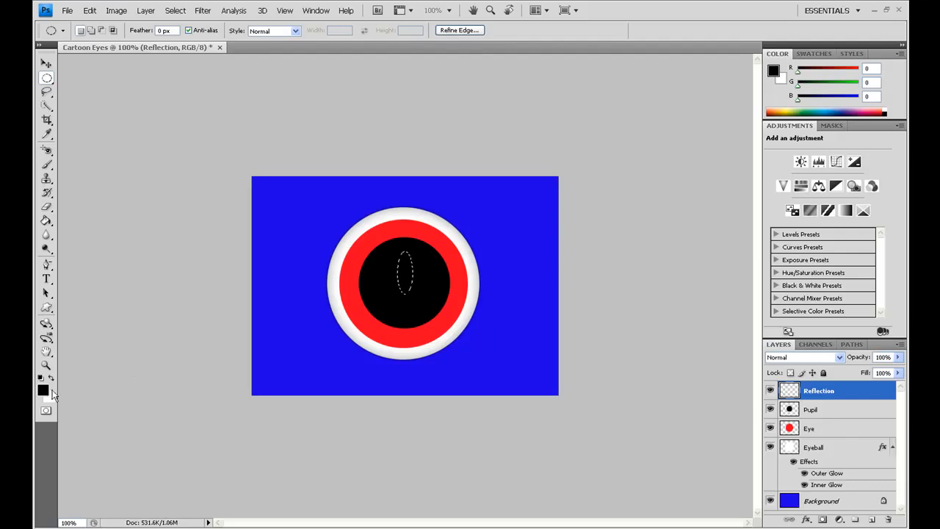
Set the foreground color to white for the reflection.
click(42, 390)
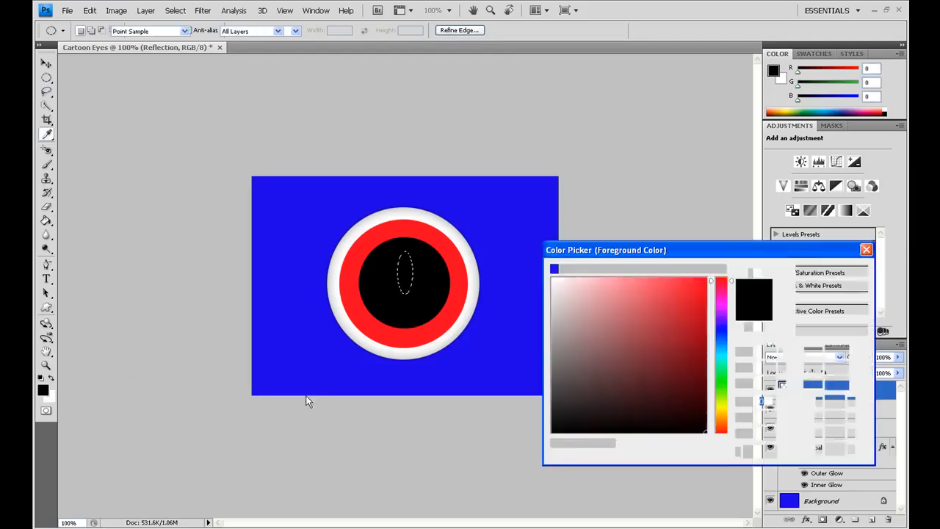
drag(558, 287, 544, 272)
click(828, 271)
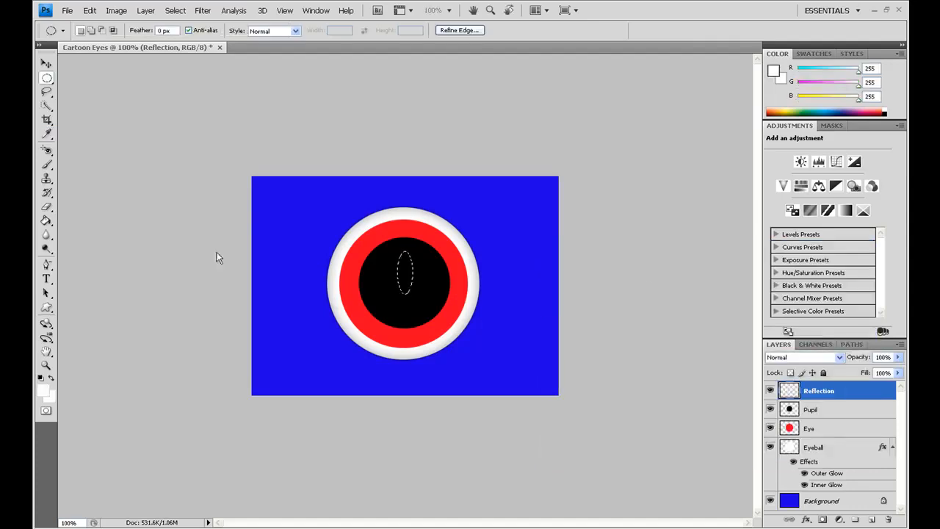
Fill the elliptical selection on the Reflection layer with white using the Paint Bucket tool.
click(47, 221)
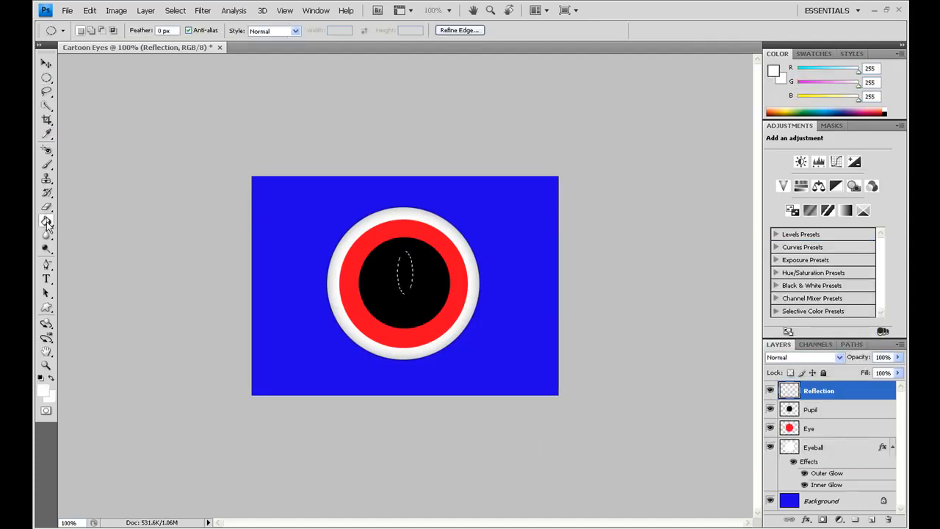
right_click(48, 224)
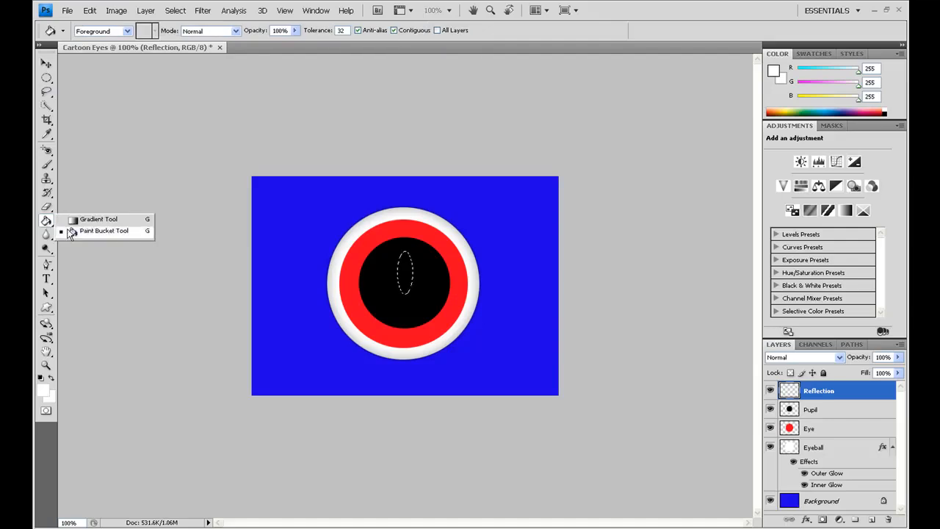
click(74, 231)
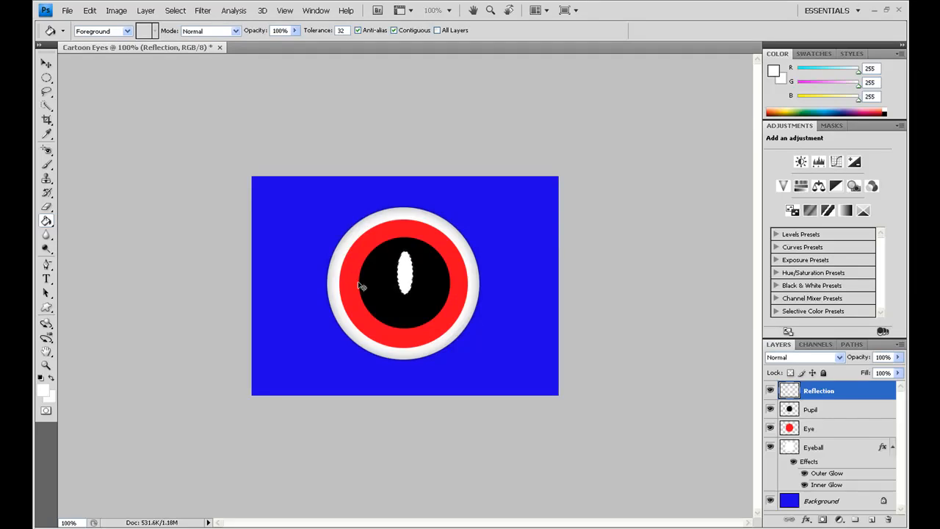
Enlarge the white reflection with Free Transform to about 123% width and 106% height.
key(ctrl+t)
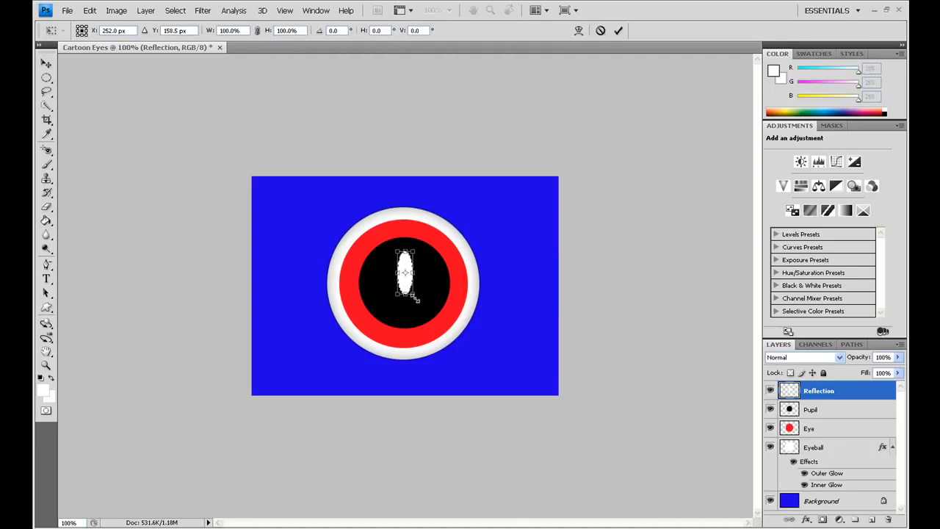
drag(424, 298, 419, 302)
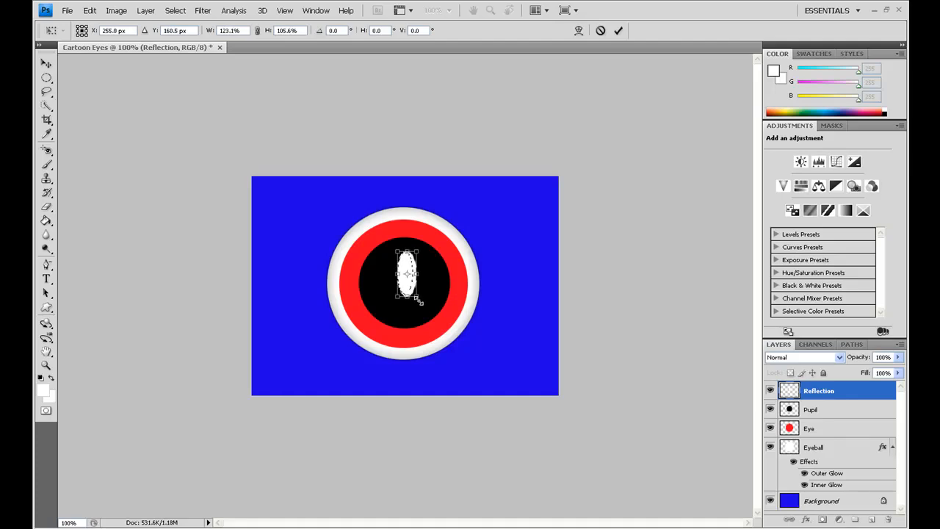
key(g)
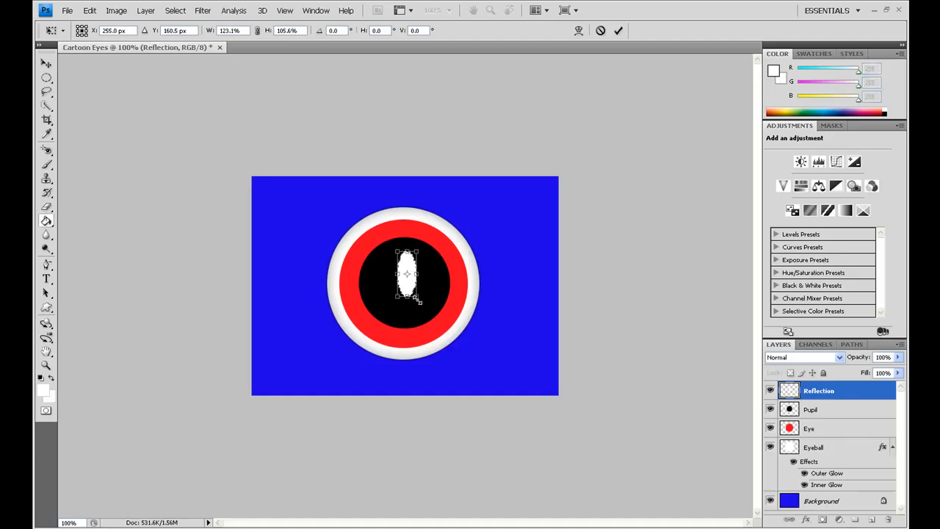
key(Return)
Rotate the white reflection counterclockwise so it slants diagonally from upper left to lower right.
click(96, 14)
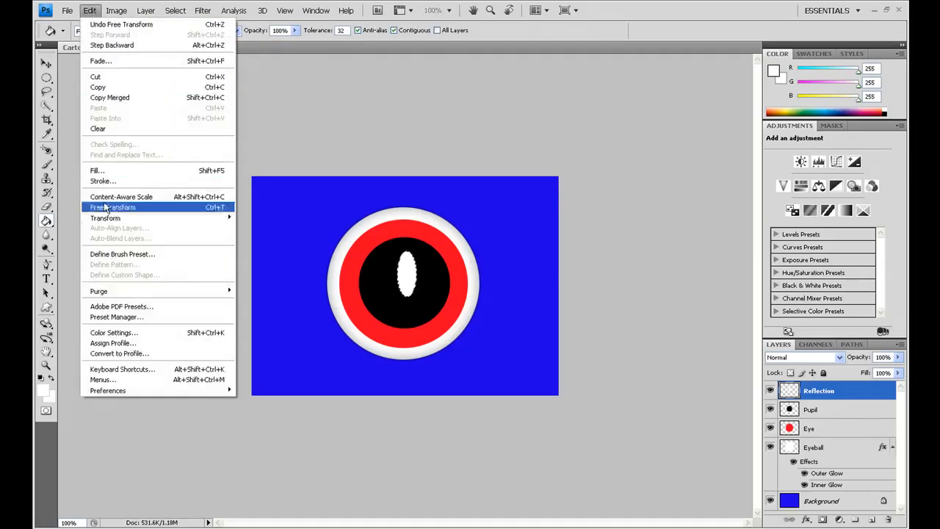
mouse_move(140, 221)
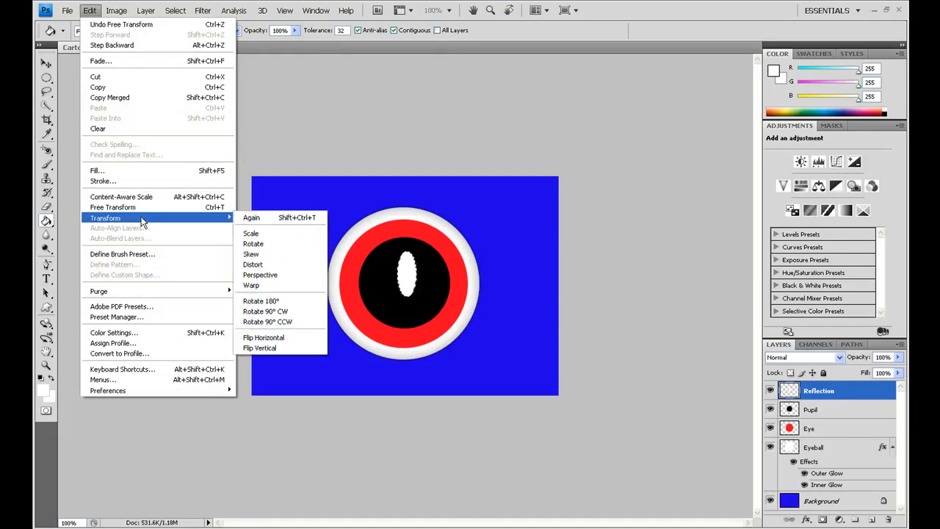
click(249, 235)
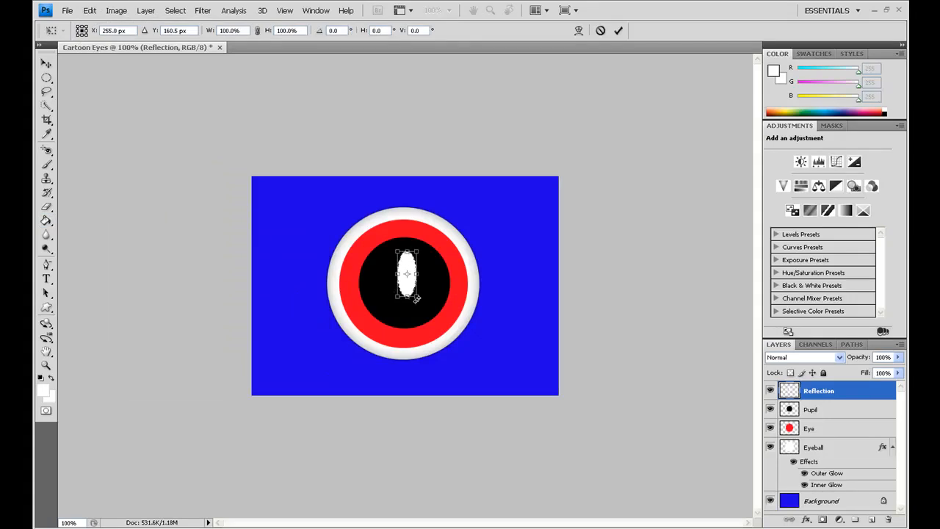
drag(415, 299, 451, 291)
key(Return)
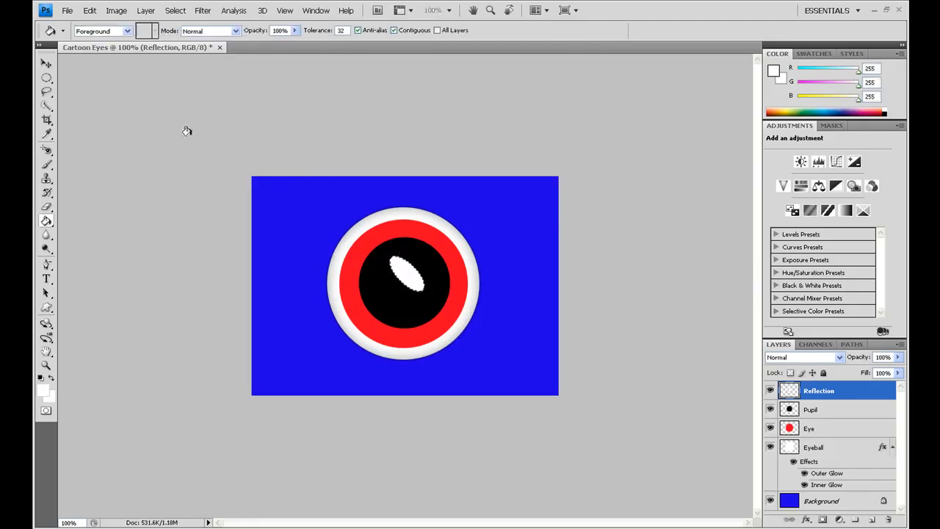
Move the white reflection to the upper-right part of the black pupil and remove the selection.
click(44, 63)
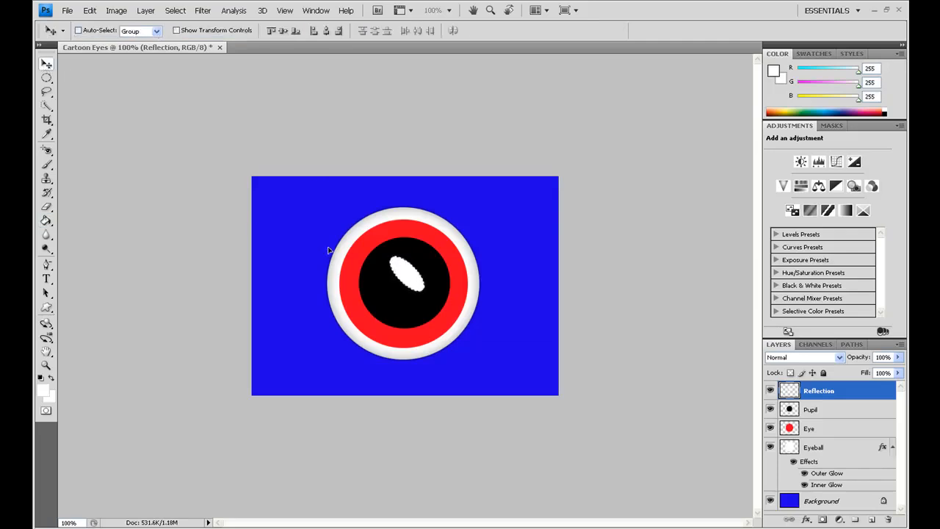
drag(404, 272, 415, 265)
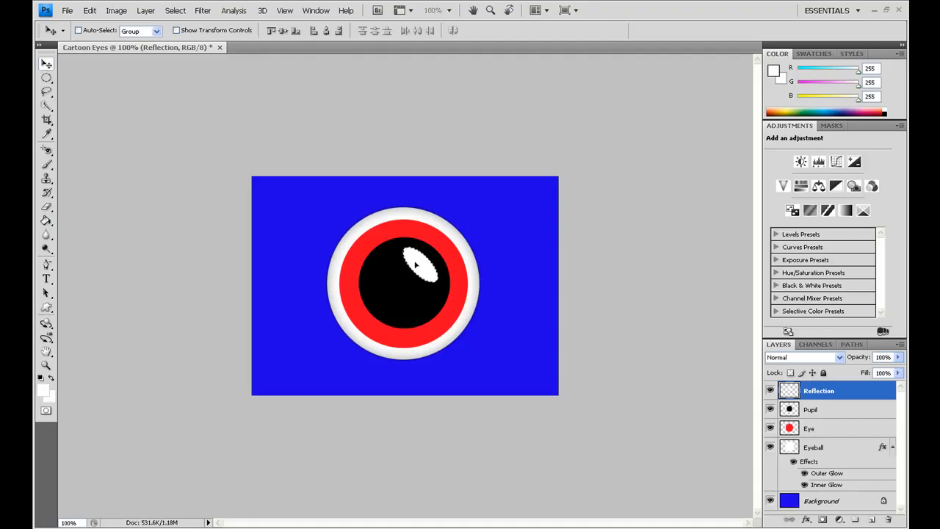
click(174, 13)
click(176, 37)
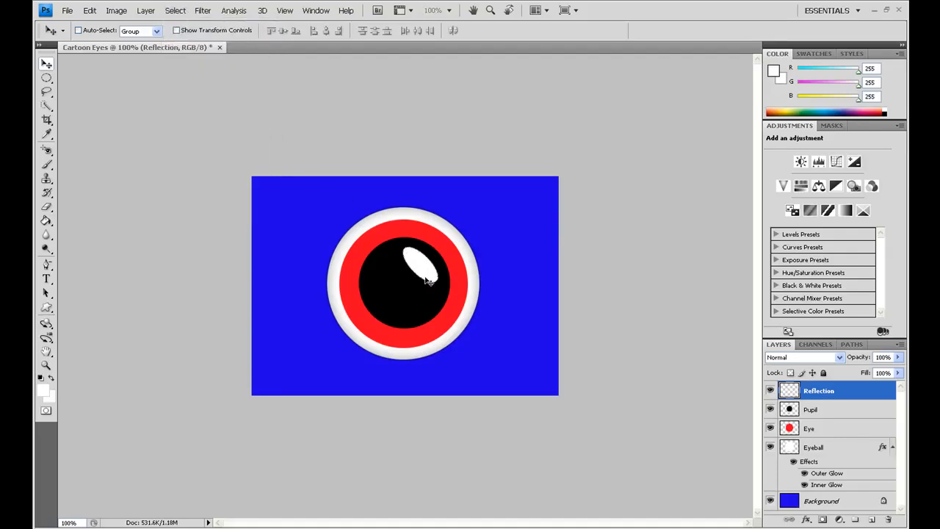